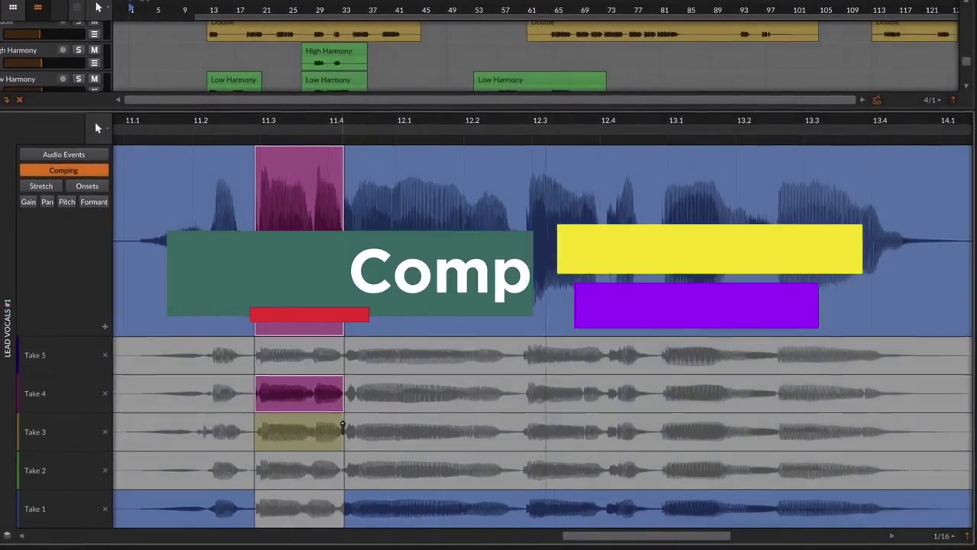
# - Comp the lead vocal in bars 12 and 13 with short sections from Takes 3, 4 and 2
pyautogui.moveTo(505, 433); pyautogui.dragTo(519, 432)
pyautogui.moveTo(608, 394); pyautogui.dragTo(660, 398)
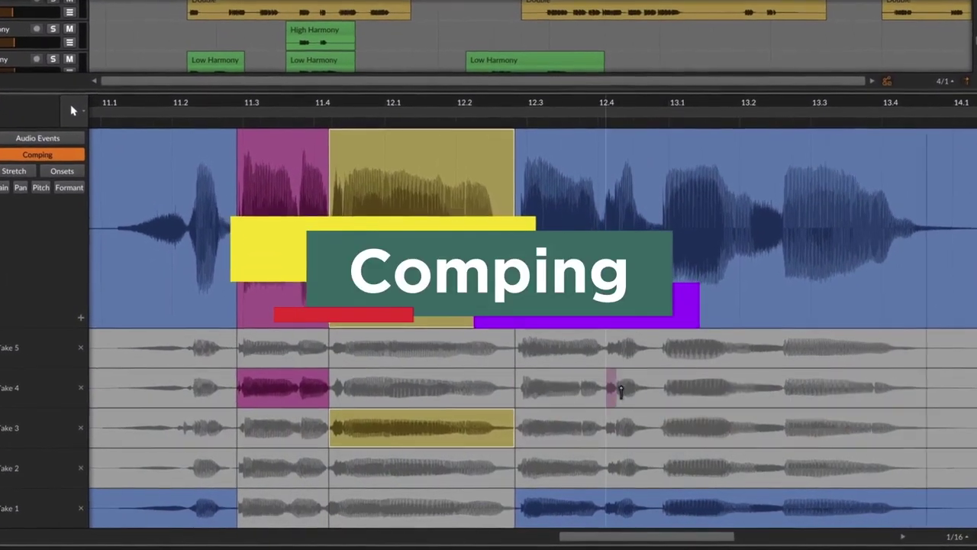
pyautogui.click(685, 461)
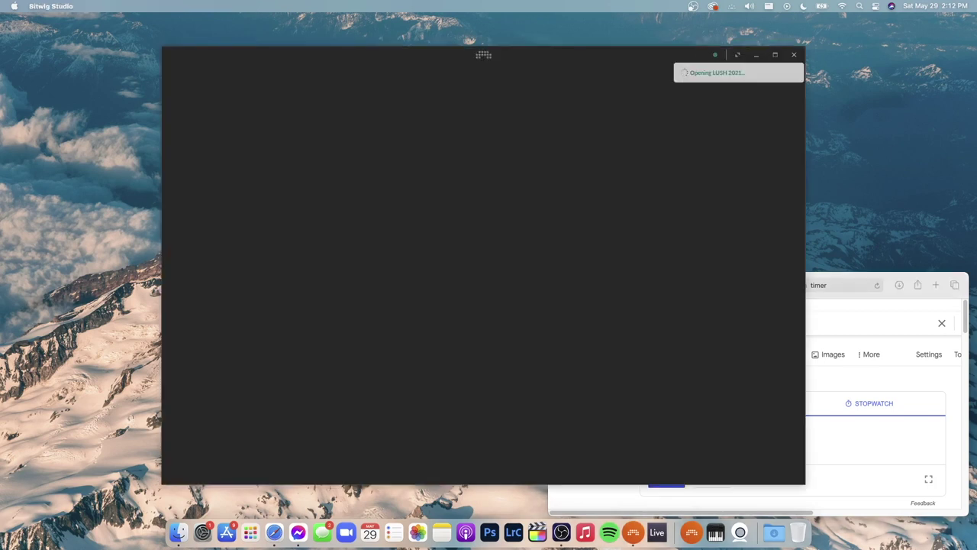
pyautogui.moveTo(592, 64); pyautogui.dragTo(402, 23)
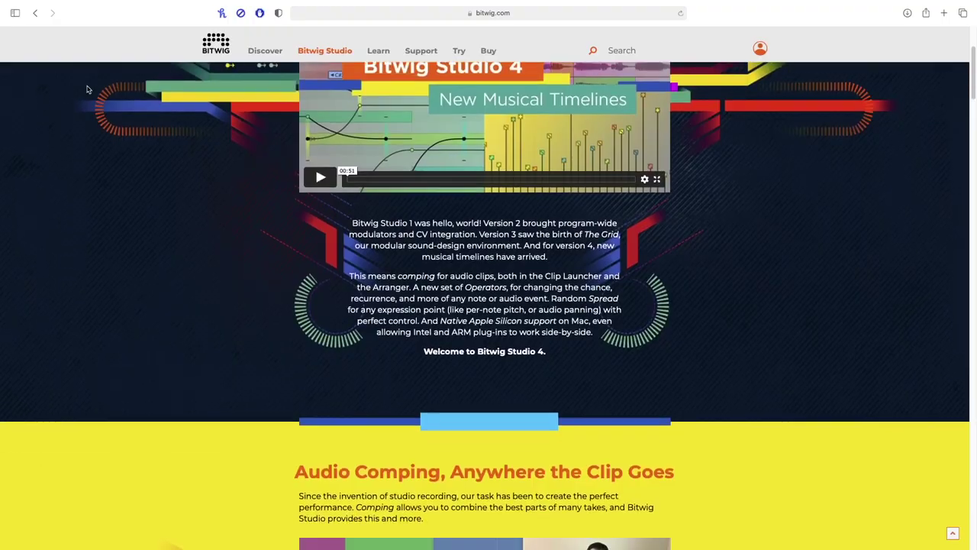
# - Read the Bitwig Studio 4 web page through its Audio Comping section
pyautogui.scroll(-10, 88, 90)
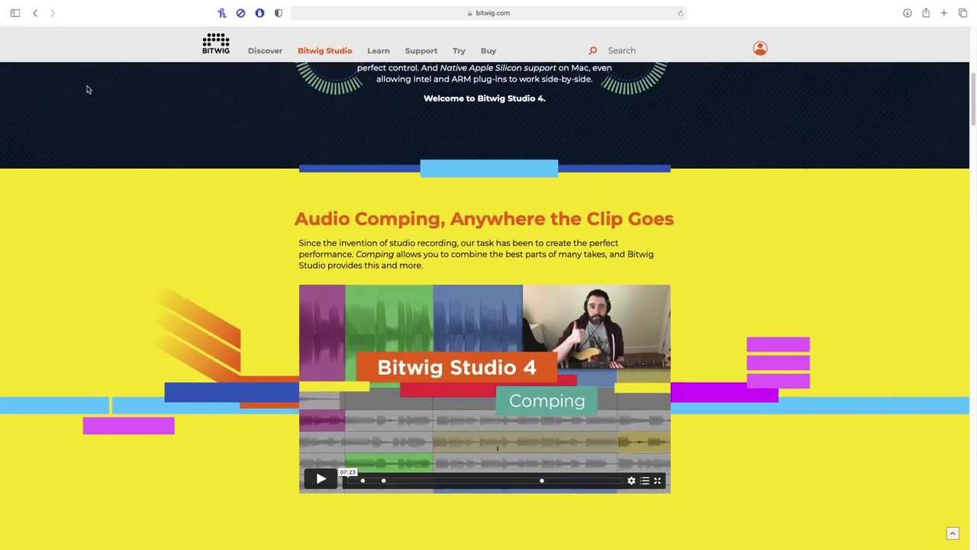
pyautogui.scroll(-8, 87, 89)
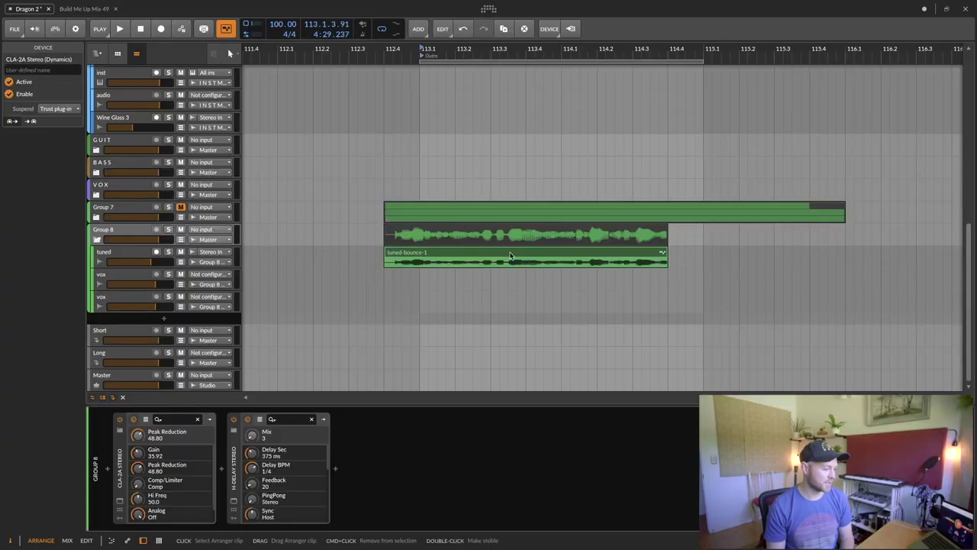
# - Open the tuned-bounce-1 clip in the comping editor, enlarge the editor and play the clip
pyautogui.doubleClick(511, 256)
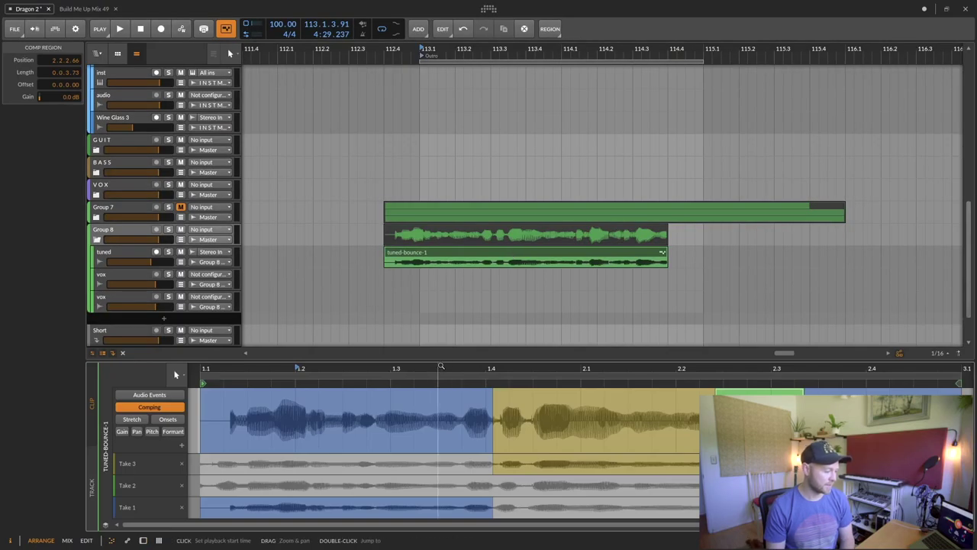
pyautogui.moveTo(440, 358); pyautogui.dragTo(450, 237)
pyautogui.scroll(-3, 472, 197)
pyautogui.press('space')
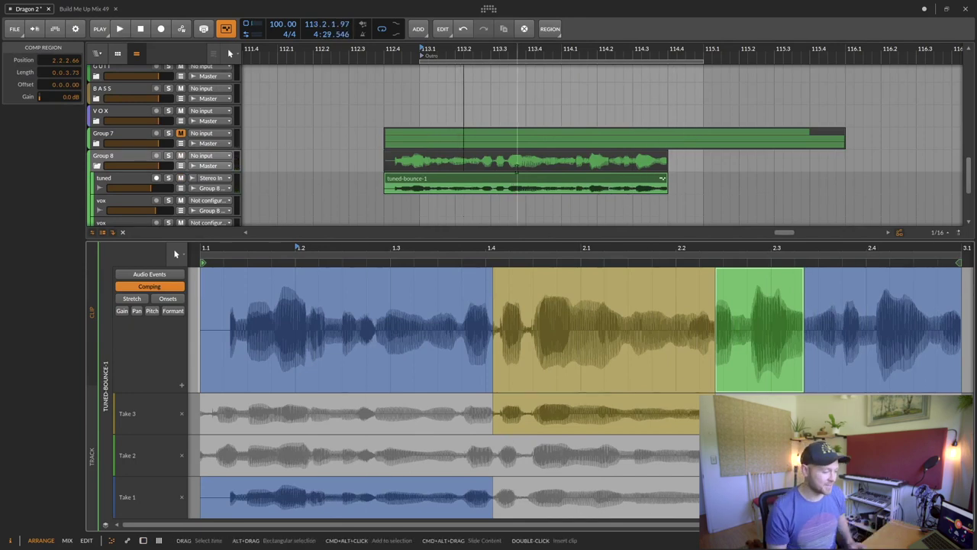
pyautogui.moveTo(517, 239); pyautogui.dragTo(516, 186)
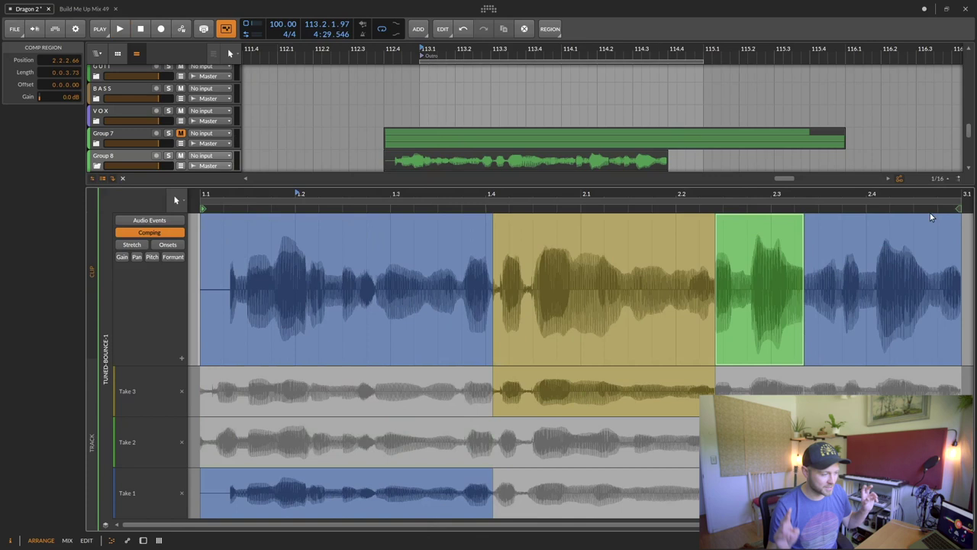
pyautogui.moveTo(773, 183); pyautogui.dragTo(725, 198)
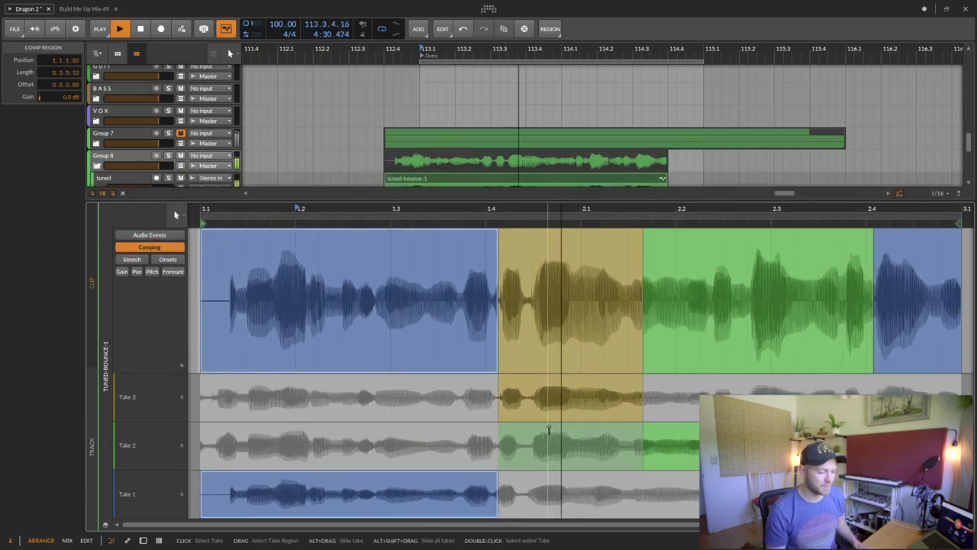
pyautogui.press('space')
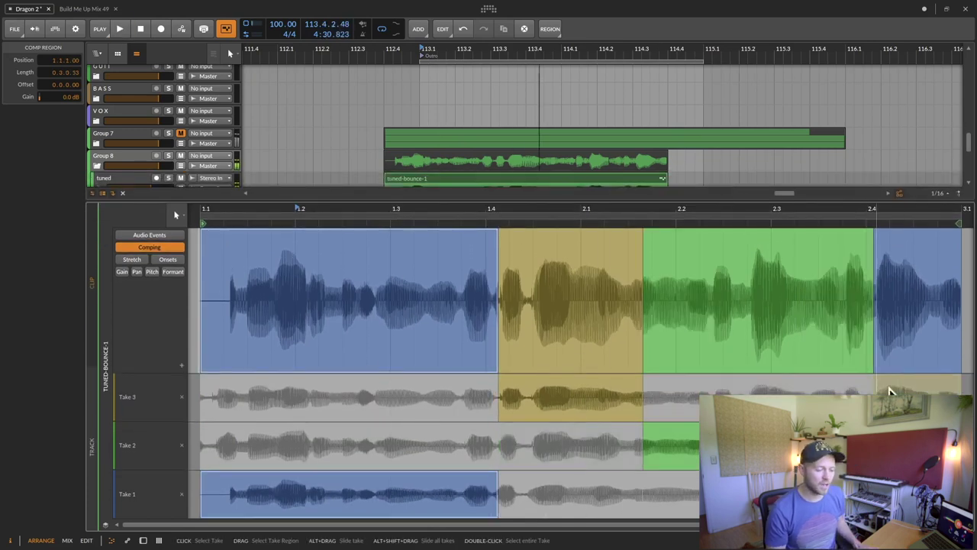
# - Comp the phrase with Take 3 from about 1.2.3, Take 2 from about 2.1.3 and Take 1 from about 2.3.3, and play it
pyautogui.moveTo(346, 398); pyautogui.dragTo(724, 398)
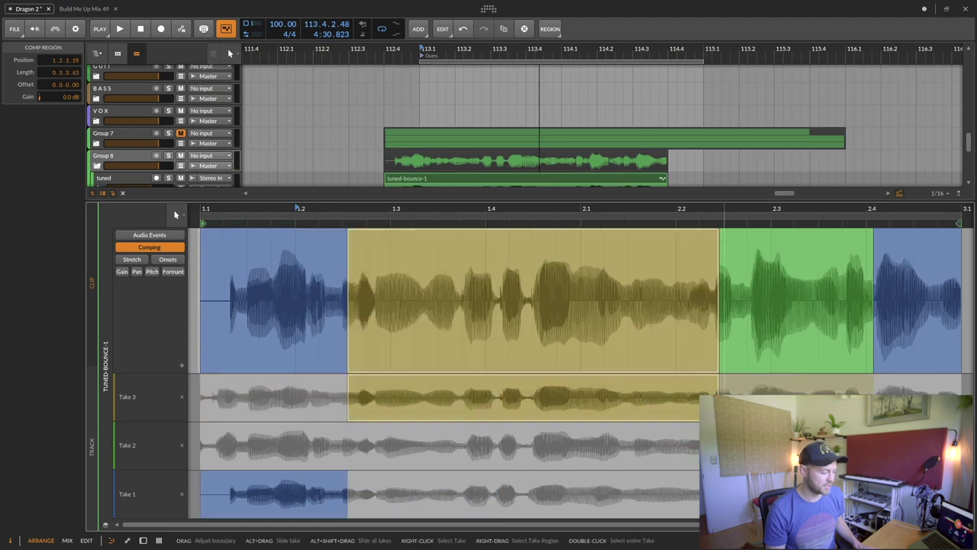
pyautogui.moveTo(650, 445); pyautogui.dragTo(928, 445)
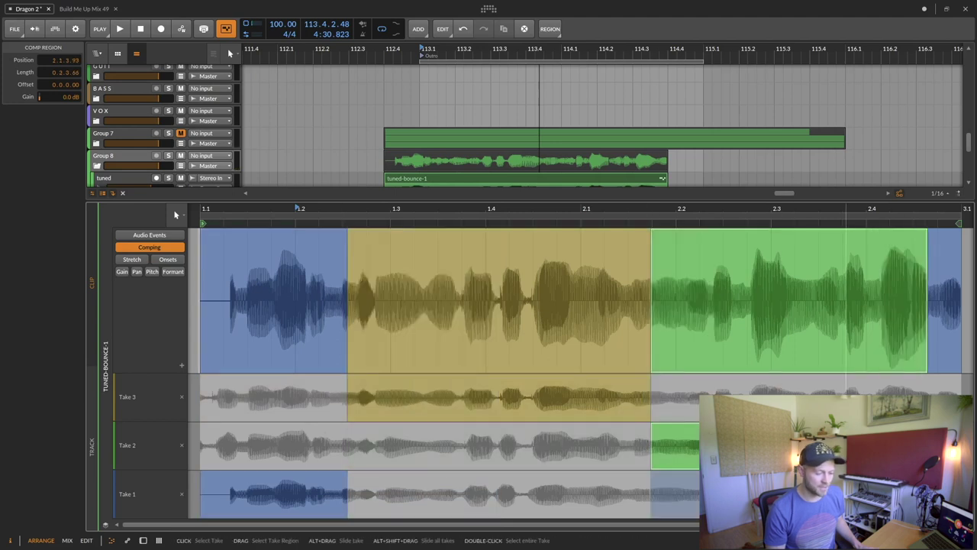
pyautogui.moveTo(839, 494); pyautogui.dragTo(965, 494)
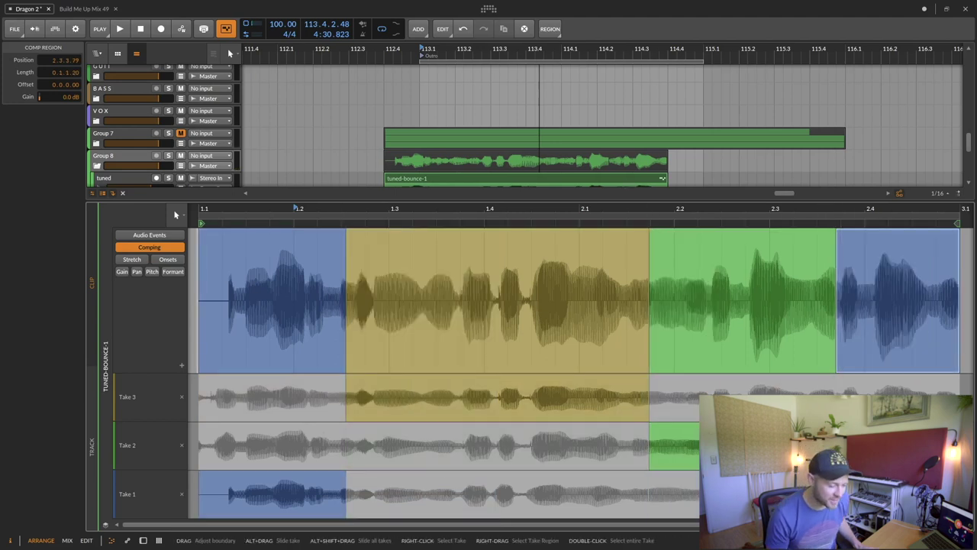
pyautogui.press('space')
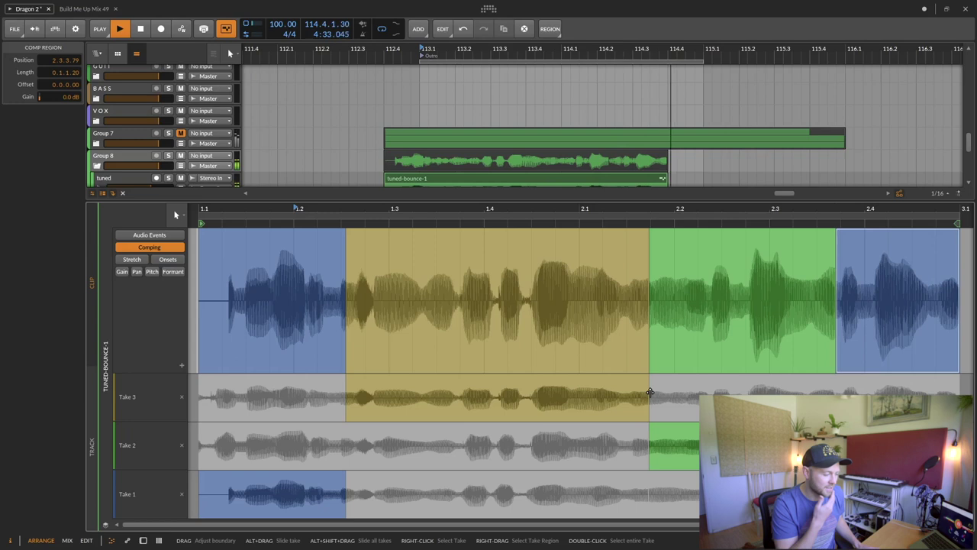
pyautogui.press('space')
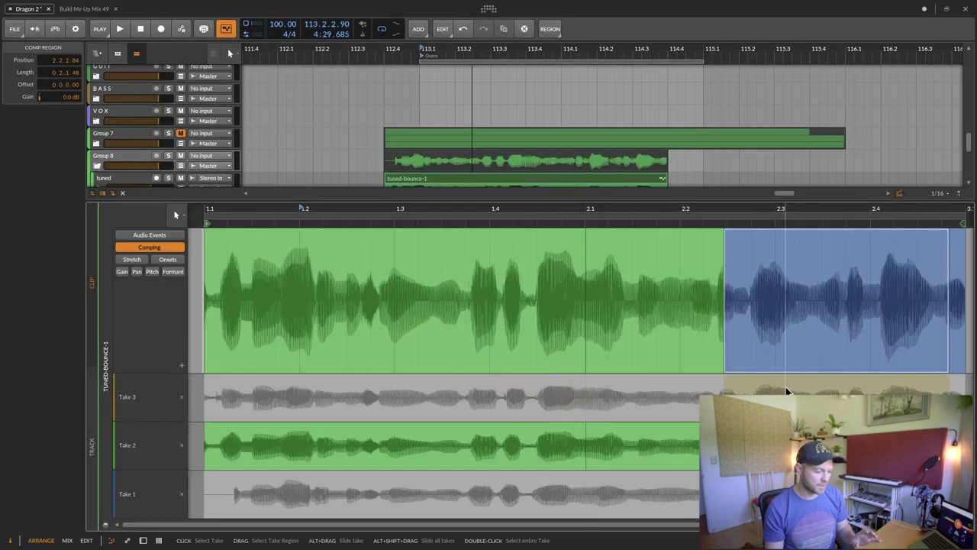
# - Switch the main comp regions to Take 3, and use Take 2 from about 1.2.3 to 2.1.4
pyautogui.click(787, 391)
pyautogui.click(616, 390)
pyautogui.click(488, 389)
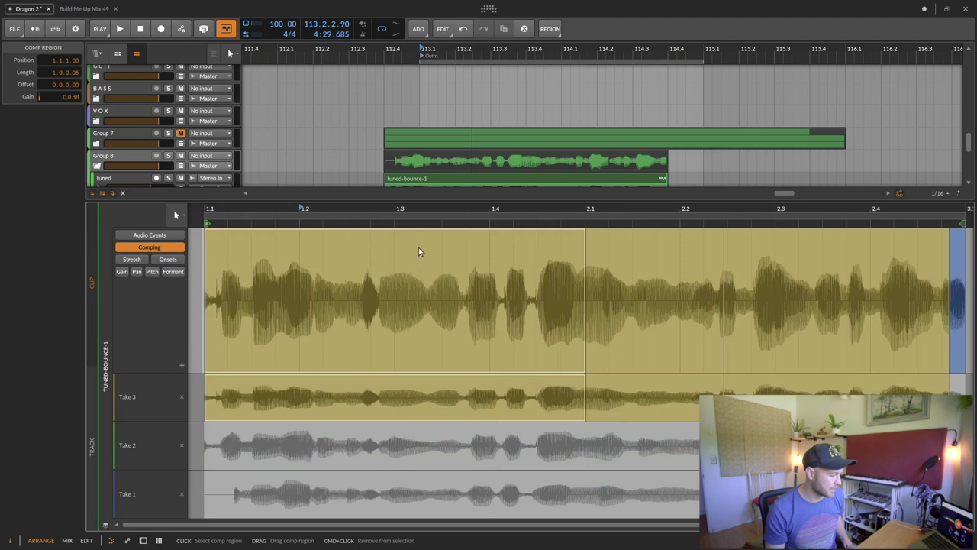
pyautogui.moveTo(356, 443); pyautogui.dragTo(670, 445)
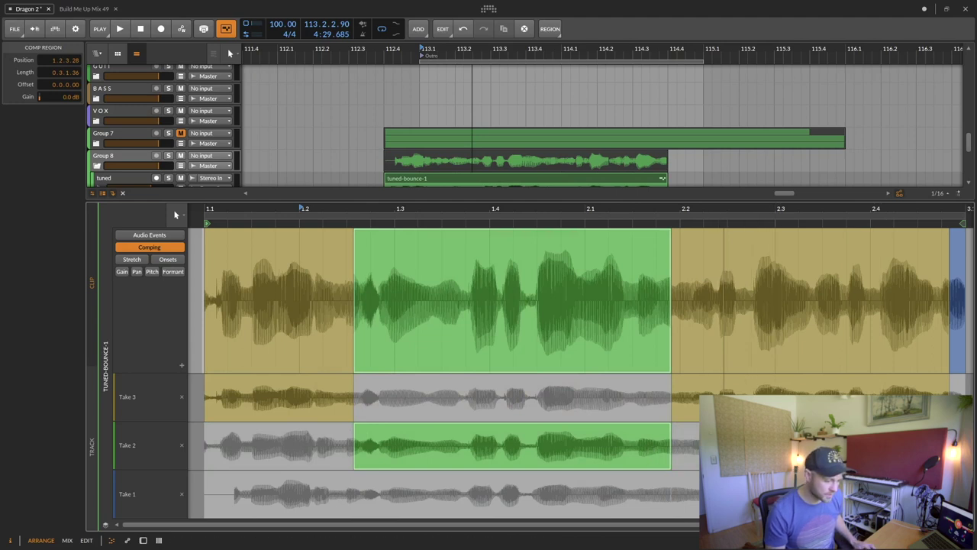
# - Slide Take 2's audio earlier, shift all takes together slightly later, and play back the comp
pyautogui.moveTo(718, 445); pyautogui.dragTo(653, 441)
pyautogui.press('space')
pyautogui.moveTo(756, 443); pyautogui.dragTo(695, 442)
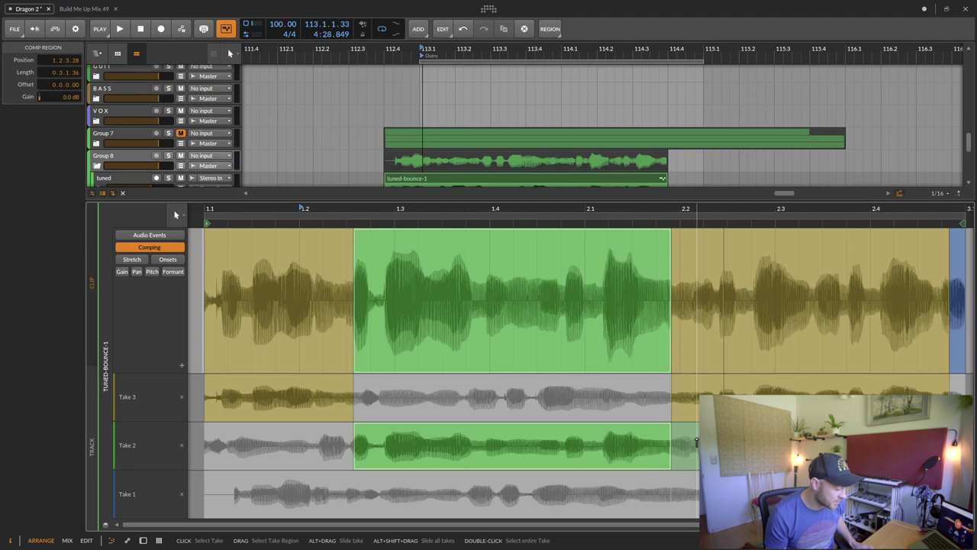
pyautogui.moveTo(696, 441); pyautogui.dragTo(734, 441)
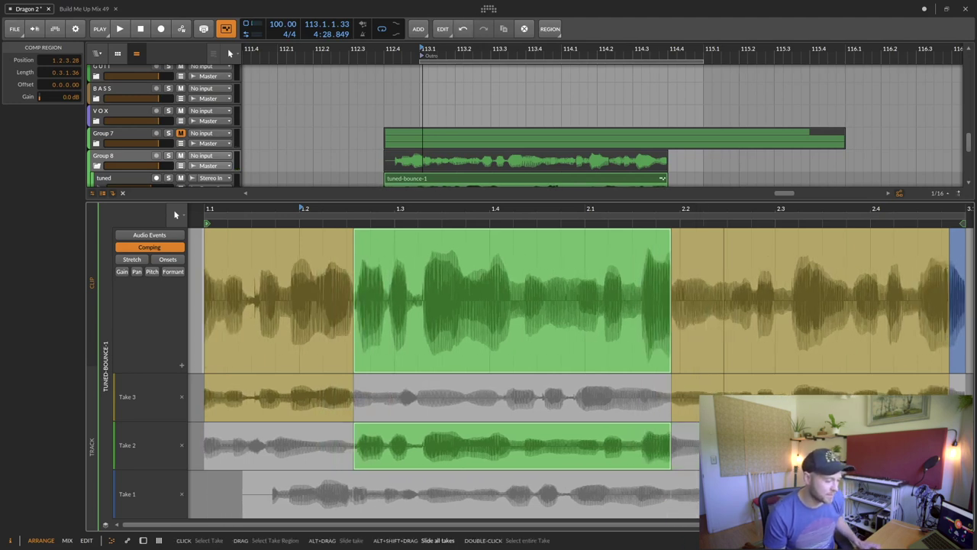
pyautogui.press('space')
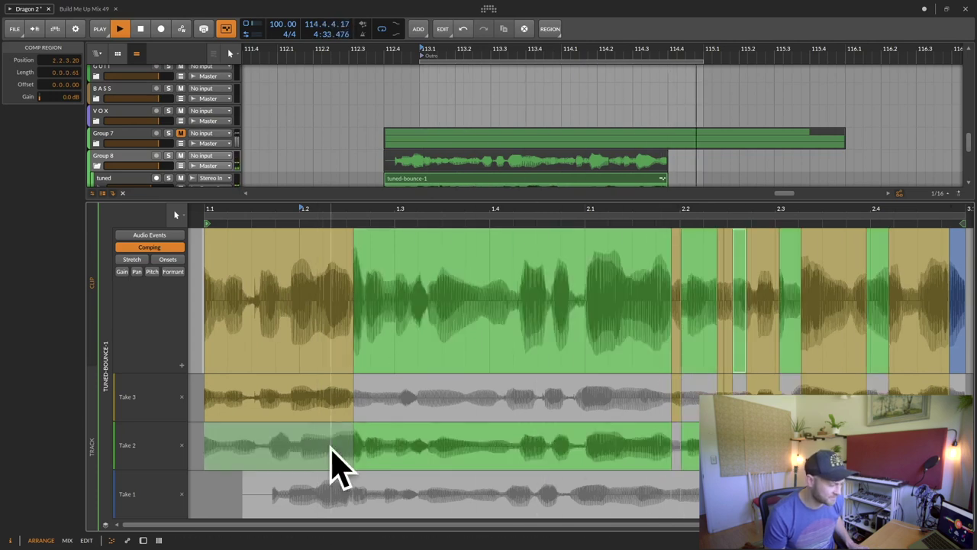
# - Comp the phrase from many short alternating regions of Takes 1, 2 and 3 across the clip
pyautogui.moveTo(266, 450); pyautogui.dragTo(308, 452)
pyautogui.moveTo(298, 488); pyautogui.dragTo(365, 496)
pyautogui.moveTo(450, 495); pyautogui.dragTo(669, 493)
pyautogui.moveTo(716, 492); pyautogui.dragTo(780, 493)
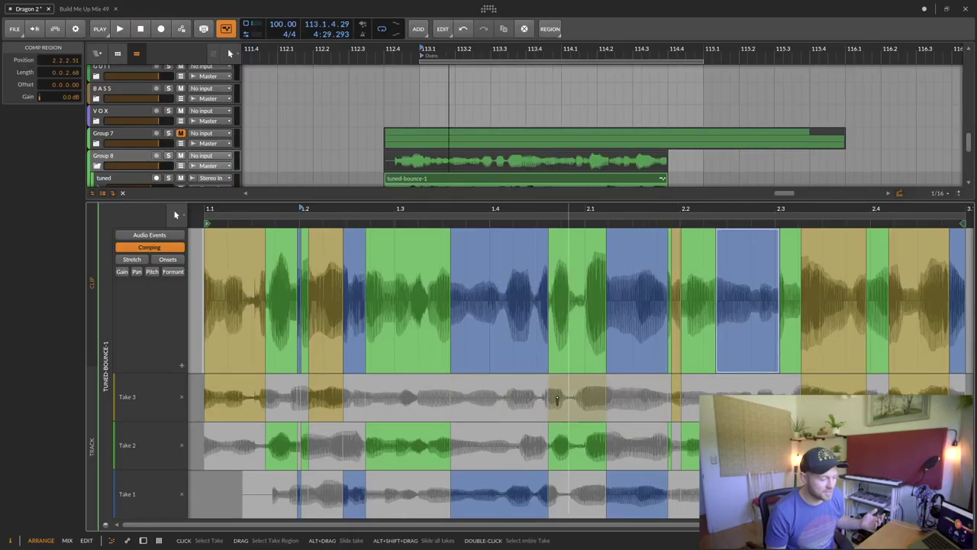
# - Use Take 3 for the entire comp and play it back
pyautogui.doubleClick(390, 397)
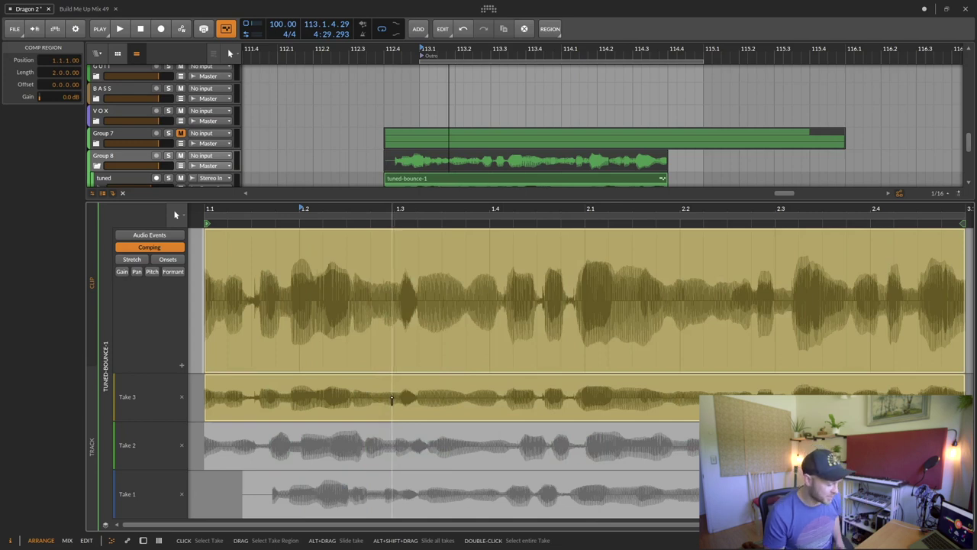
pyautogui.press('space')
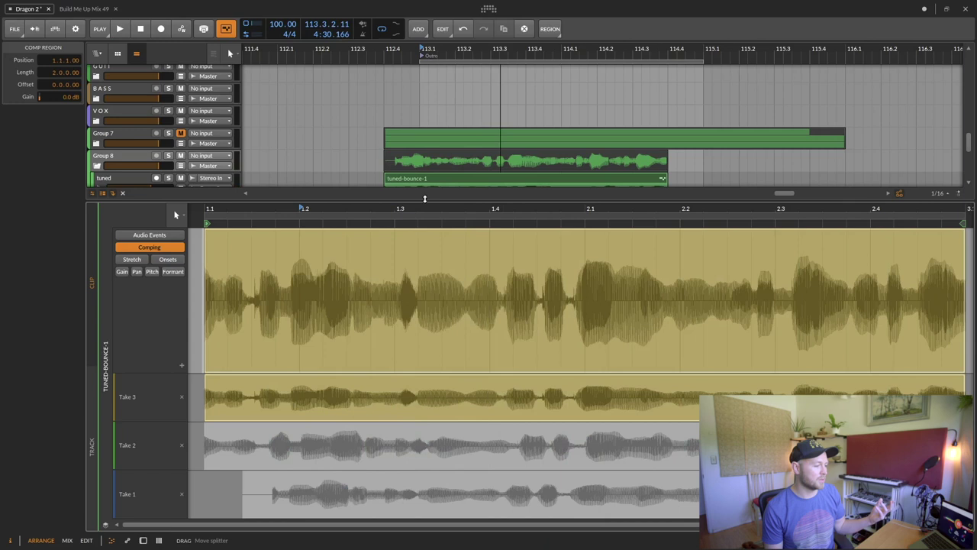
# - Shrink the clip editor, collapse Group 8 and show Group 7's child tracks in the arranger
pyautogui.moveTo(424, 199); pyautogui.dragTo(157, 389)
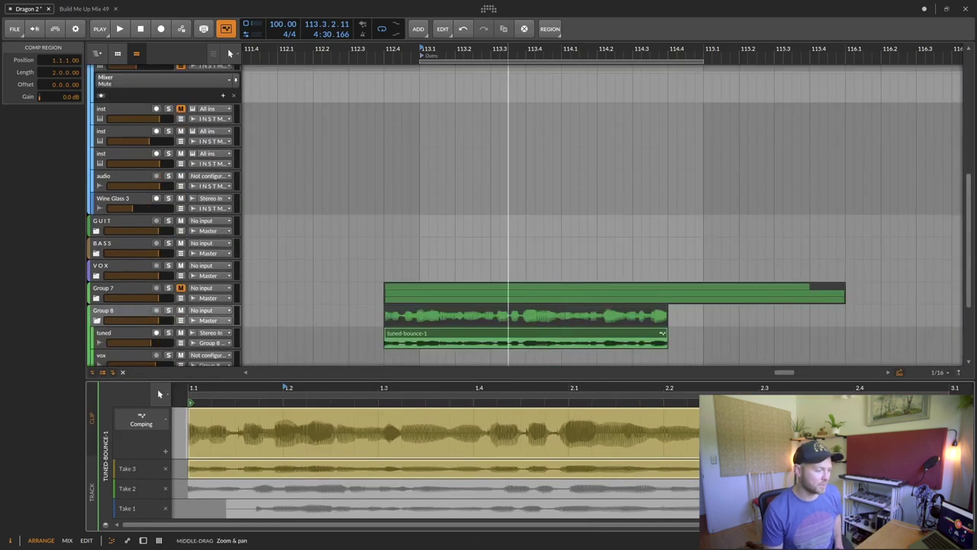
pyautogui.scroll(-10, 503, 255)
pyautogui.scroll(-3, 448, 277)
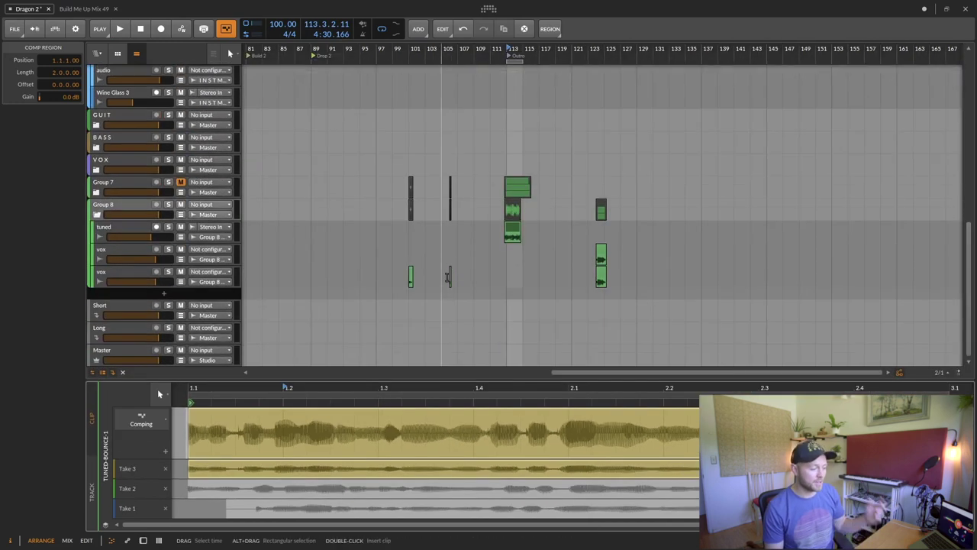
pyautogui.click(97, 214)
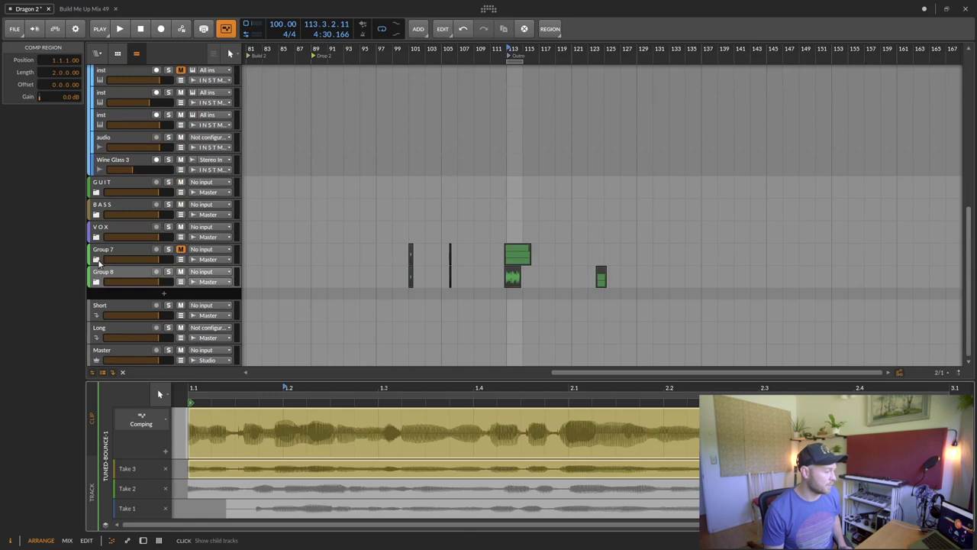
pyautogui.click(97, 260)
pyautogui.scroll(-2, 514, 279)
pyautogui.scroll(10, 571, 264)
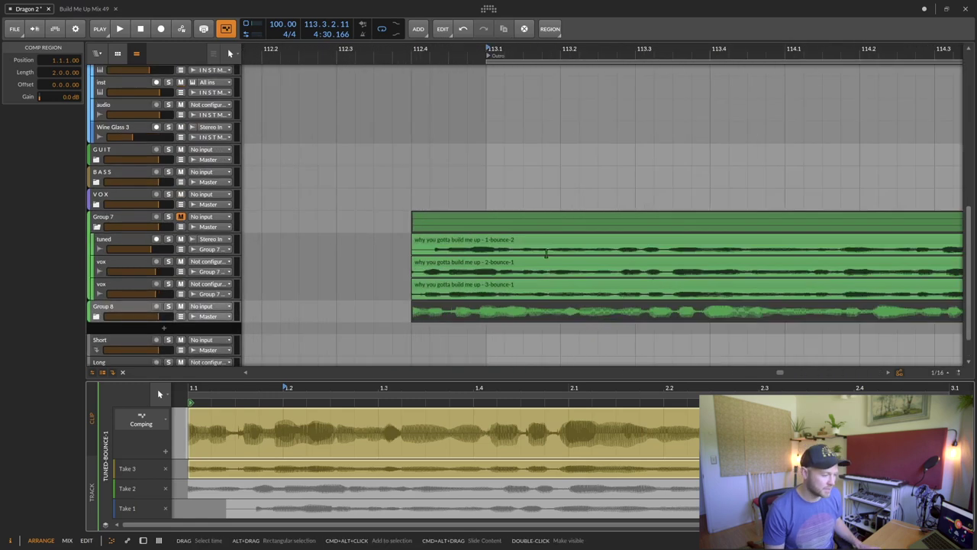
# - Solo Group 7 and play its three stacked vocal clips
pyautogui.press('s')
pyautogui.press('space')
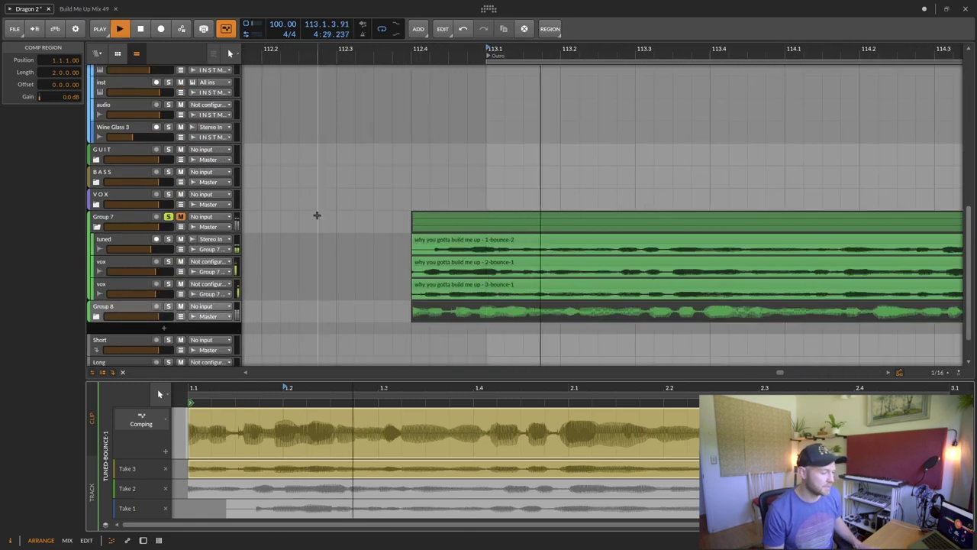
pyautogui.press('space')
# - Line up the three vocal clips end to end on Group 7's tuned track, with 2-bounce-1 at bar 115 and 3-bounce-1 at bar 117
pyautogui.scroll(-8, 565, 183)
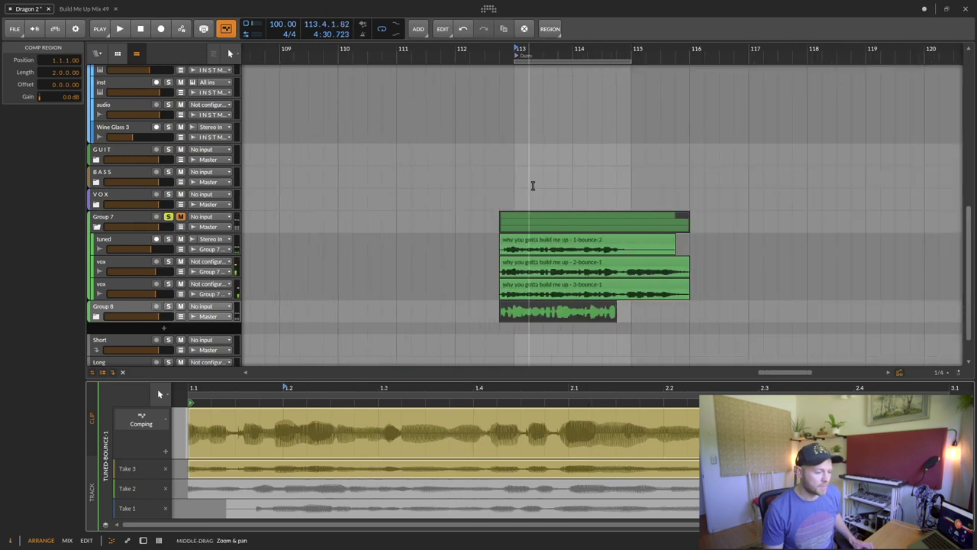
pyautogui.scroll(5, 530, 222)
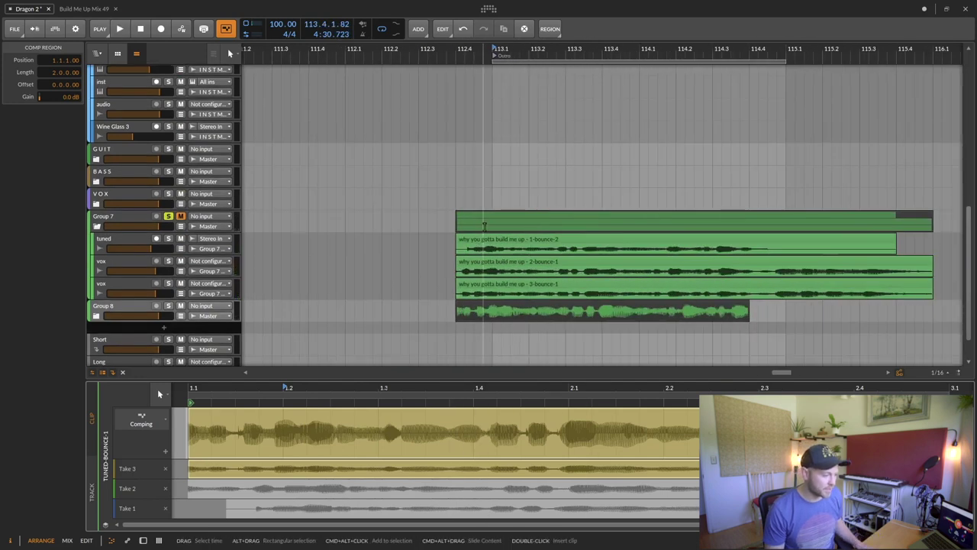
pyautogui.moveTo(794, 229); pyautogui.dragTo(578, 179)
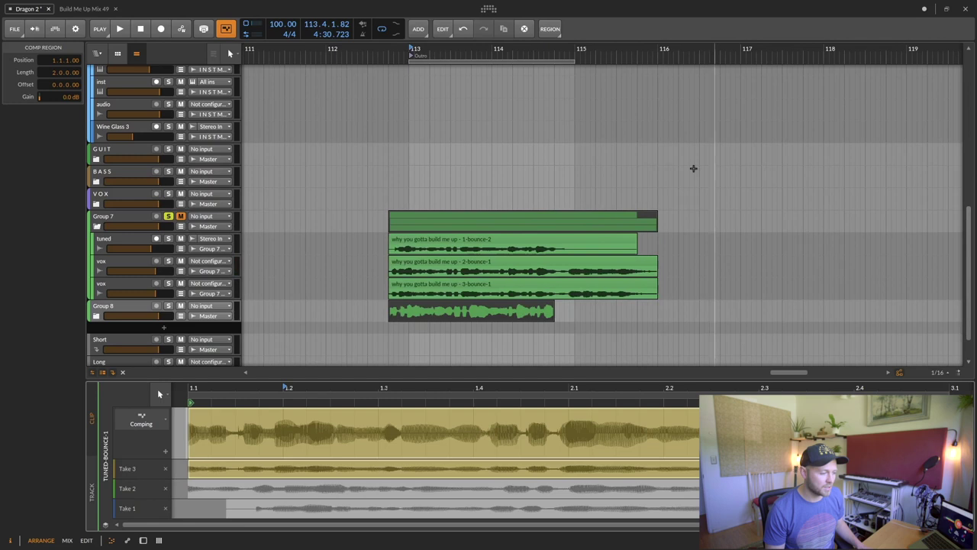
pyautogui.scroll(4, 467, 271)
pyautogui.scroll(-4, 412, 243)
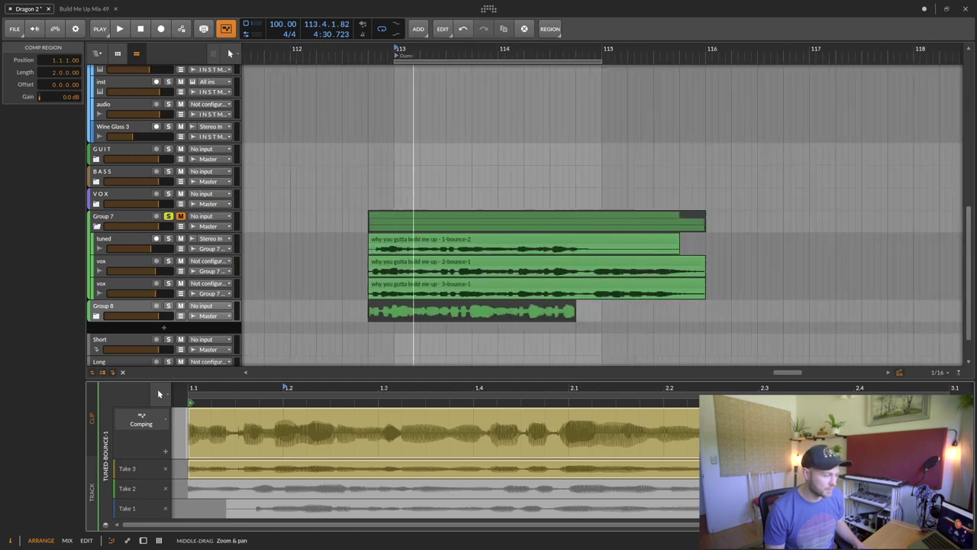
pyautogui.click(405, 241)
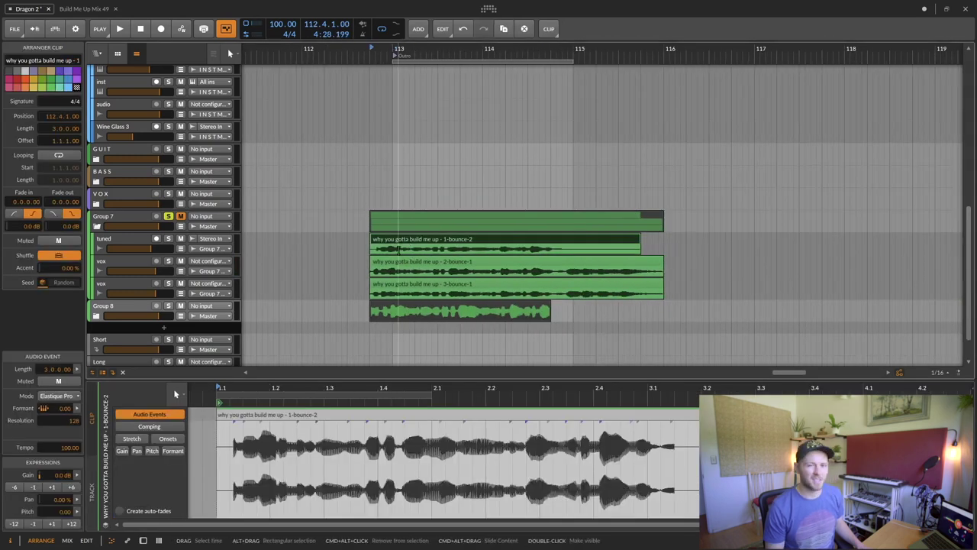
pyautogui.moveTo(393, 249); pyautogui.dragTo(818, 248)
pyautogui.scroll(-2, 353, 284)
pyautogui.press('-')
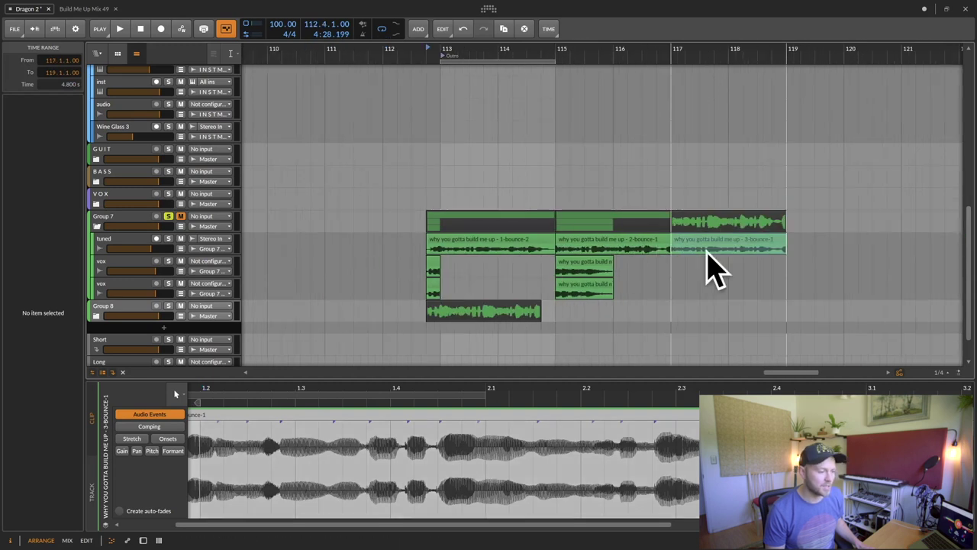
# - Consolidate the tuned track's audio from bar 113 to bar 119 into one clip and select that clip
pyautogui.click(479, 240)
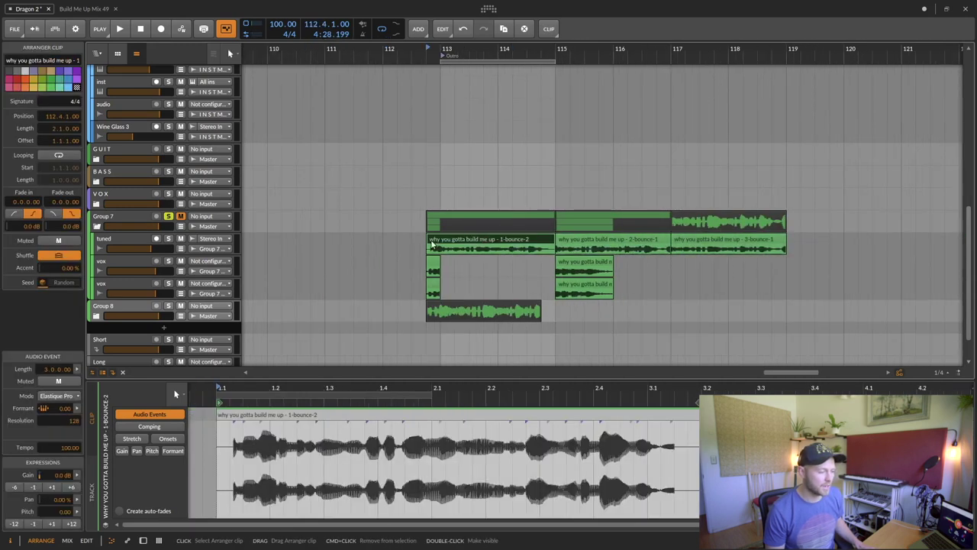
pyautogui.moveTo(431, 243); pyautogui.dragTo(787, 239)
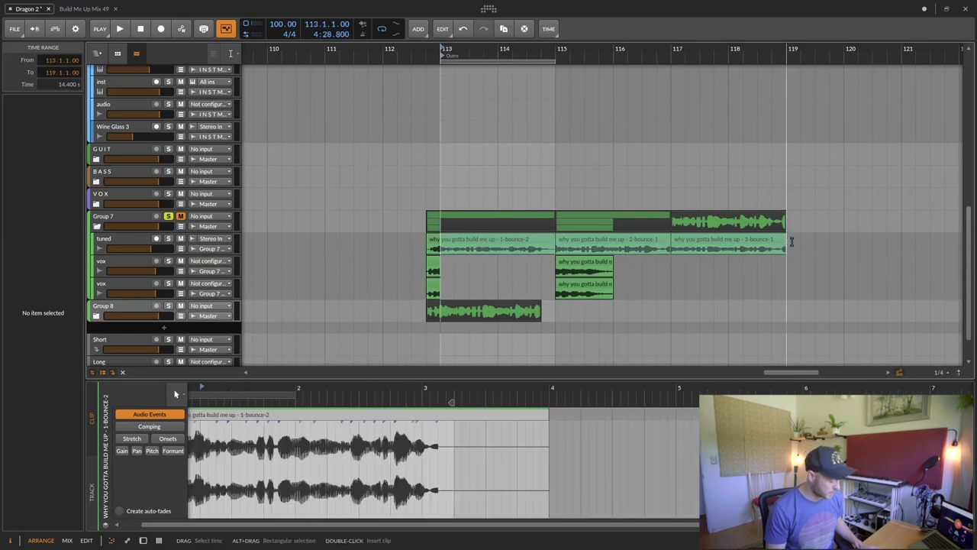
pyautogui.hotkey('ctrl', 'j')
pyautogui.click(695, 241)
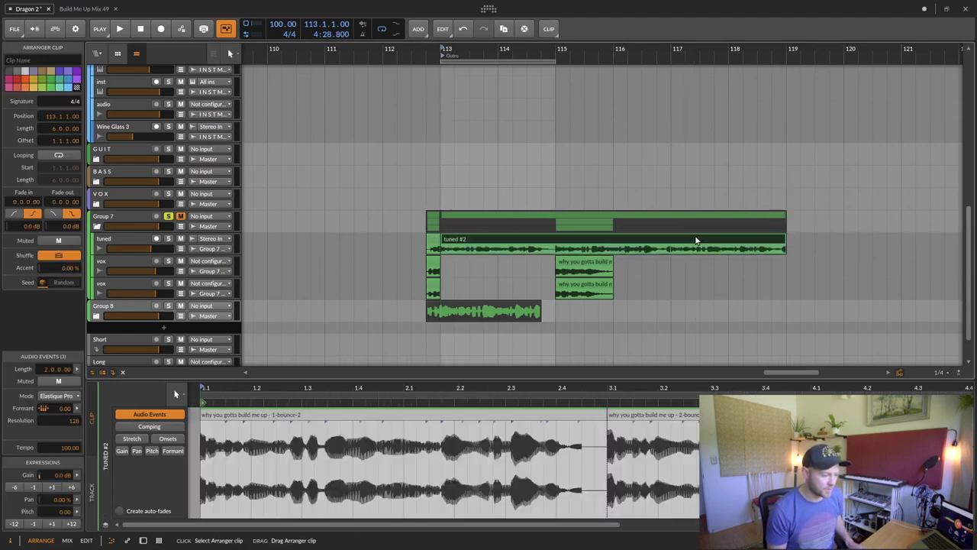
# - Fold the consolidated tuned clip into 3 takes with a take length of 2.0.0.00 and open it in the clip editor
pyautogui.rightClick(696, 242)
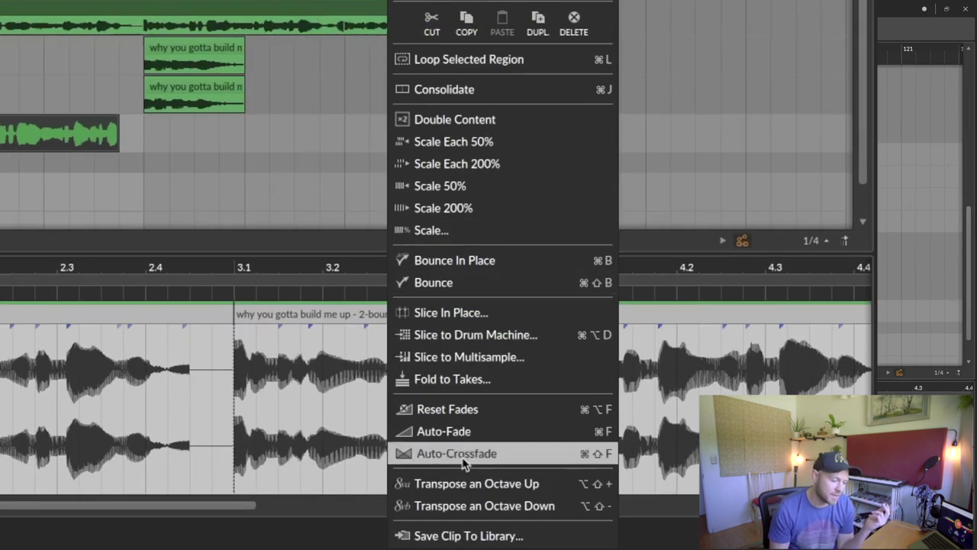
pyautogui.click(458, 379)
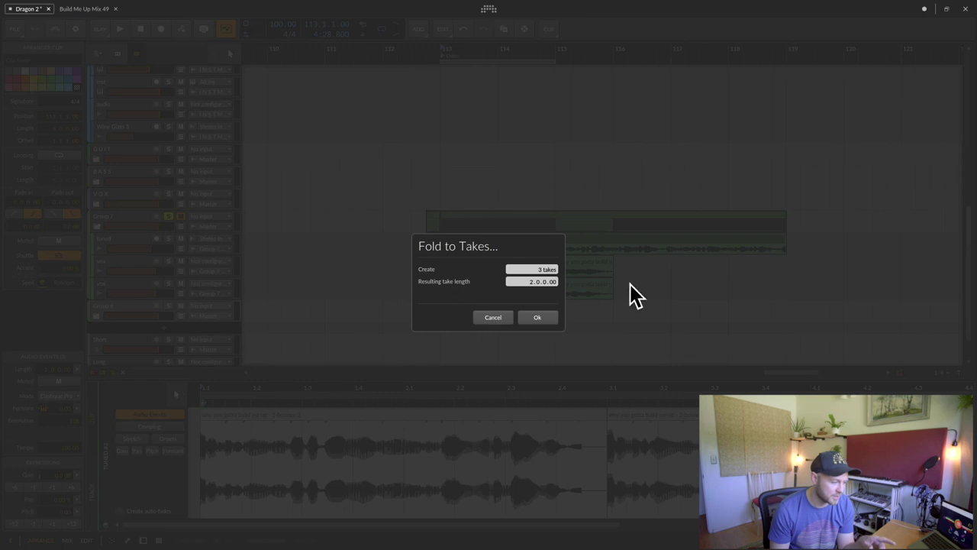
pyautogui.click(538, 317)
pyautogui.doubleClick(478, 239)
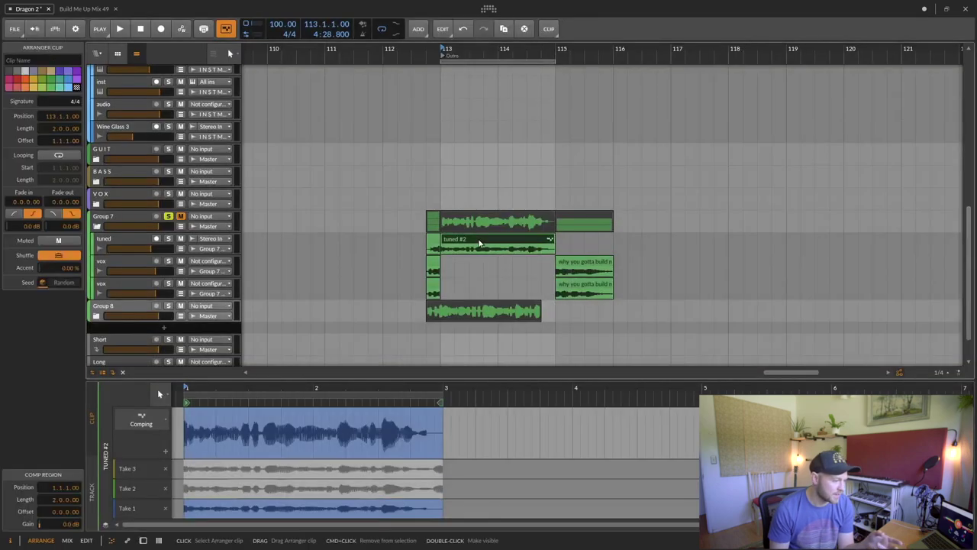
# - Enlarge the clip editor and comp in Take 3 for the middle phrase, from about 1.2.3 to 2.1.3
pyautogui.moveTo(432, 377); pyautogui.dragTo(445, 145)
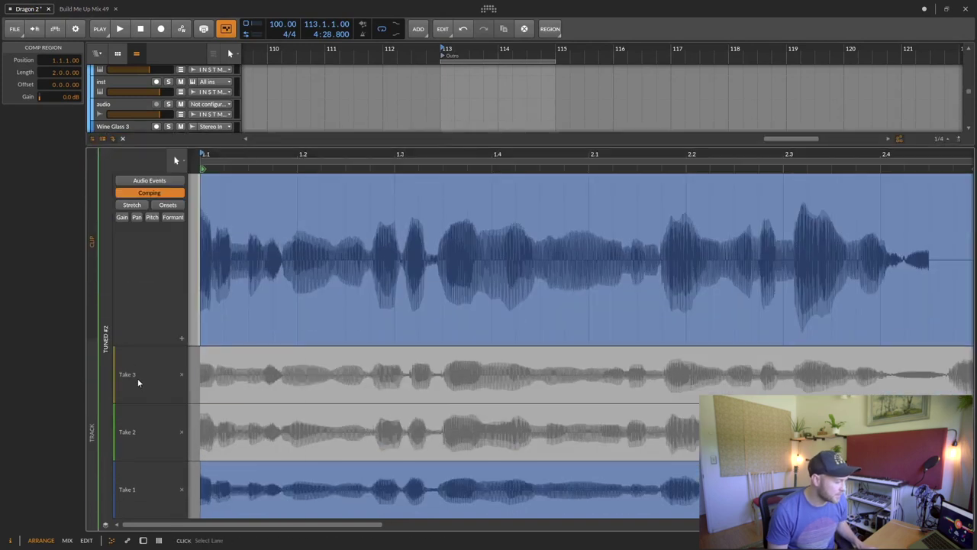
pyautogui.click(481, 392)
pyautogui.moveTo(357, 388); pyautogui.dragTo(661, 380)
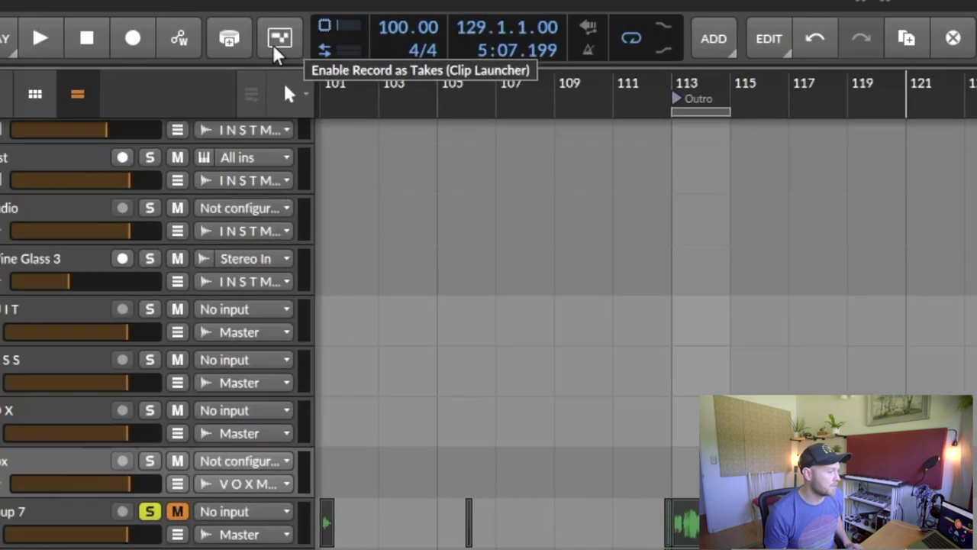
# - Enable Record as Takes for the Clip Launcher and view the input choices of the vox track in the VOX group
pyautogui.click(226, 30)
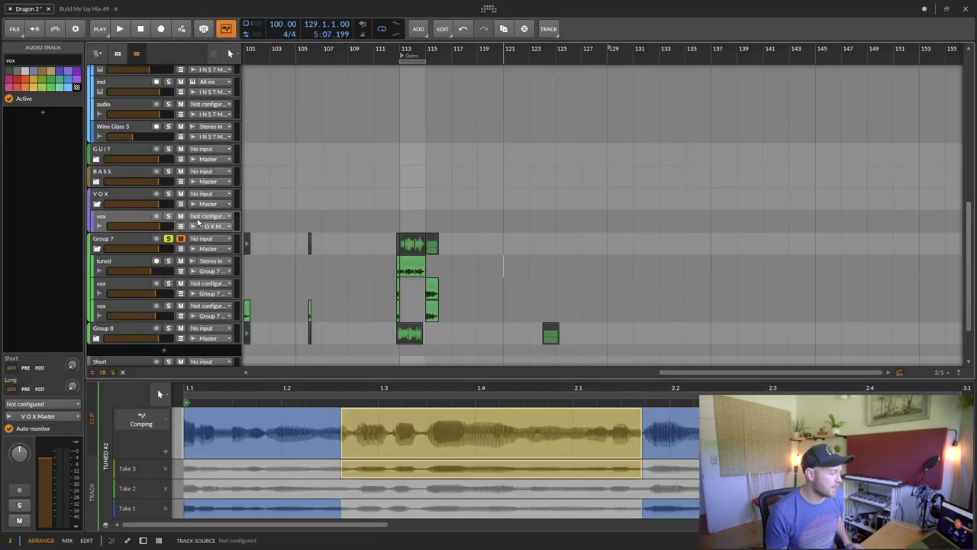
pyautogui.click(200, 217)
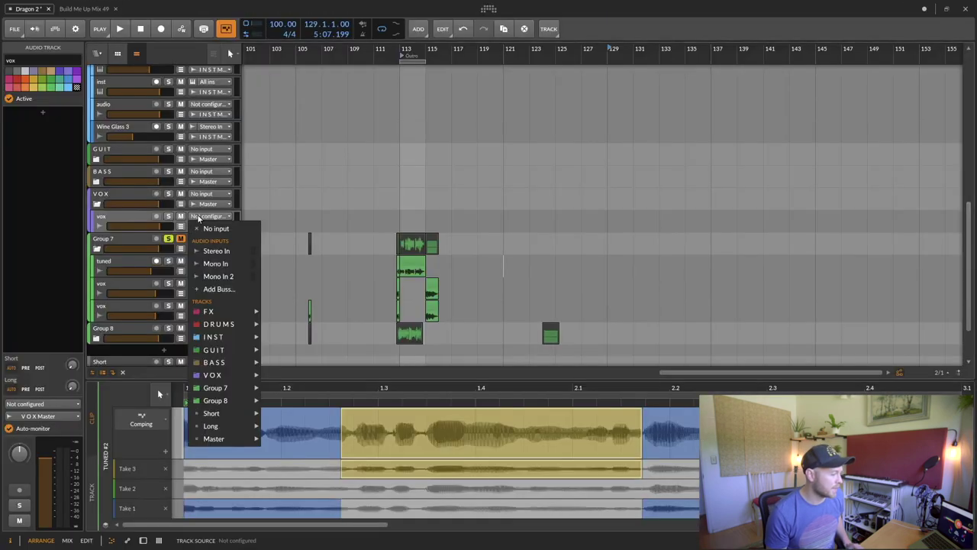
pyautogui.click(126, 216)
# - Mark the arranger time range from bar 118 to bar 120 and enlarge the clip editor
pyautogui.moveTo(502, 61); pyautogui.dragTo(556, 61)
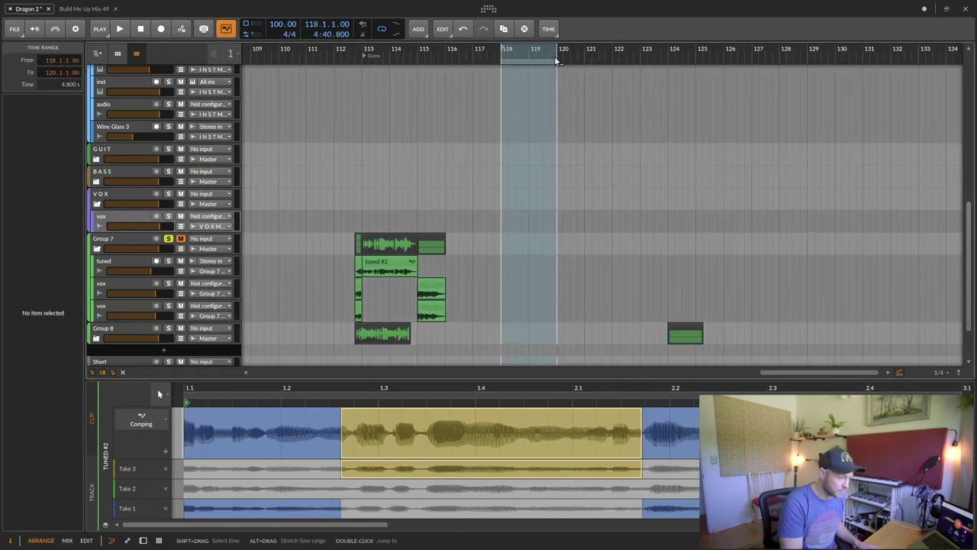
pyautogui.scroll(4, 500, 229)
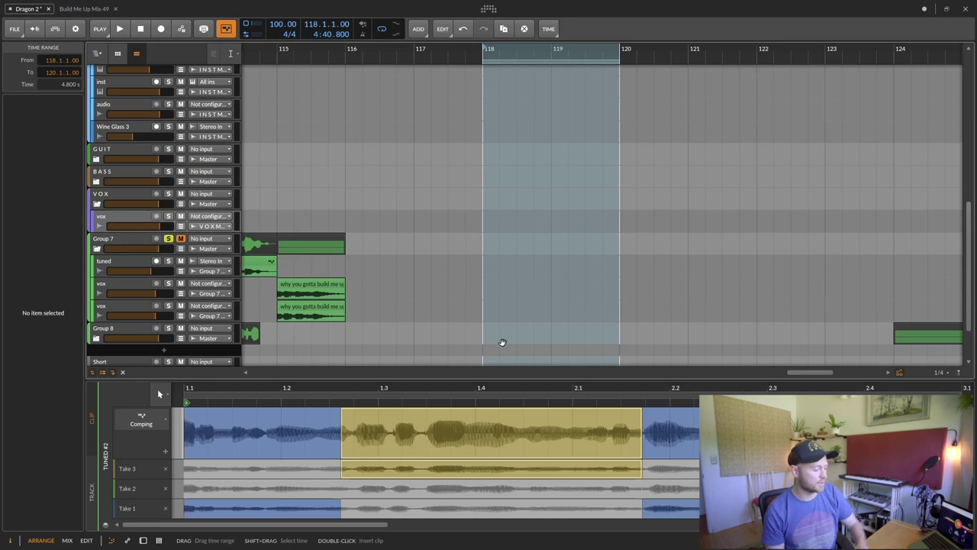
pyautogui.moveTo(484, 378); pyautogui.dragTo(489, 186)
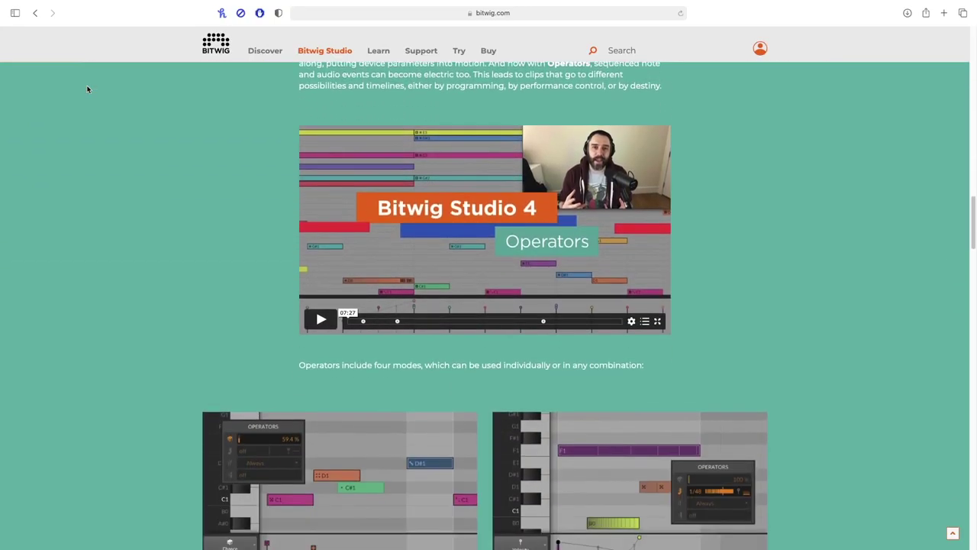
# - Read through the Operators section of the Bitwig Studio 4 web page, covering Chance, Repeats, Occurrence and Recurrence
pyautogui.scroll(-8, 87, 89)
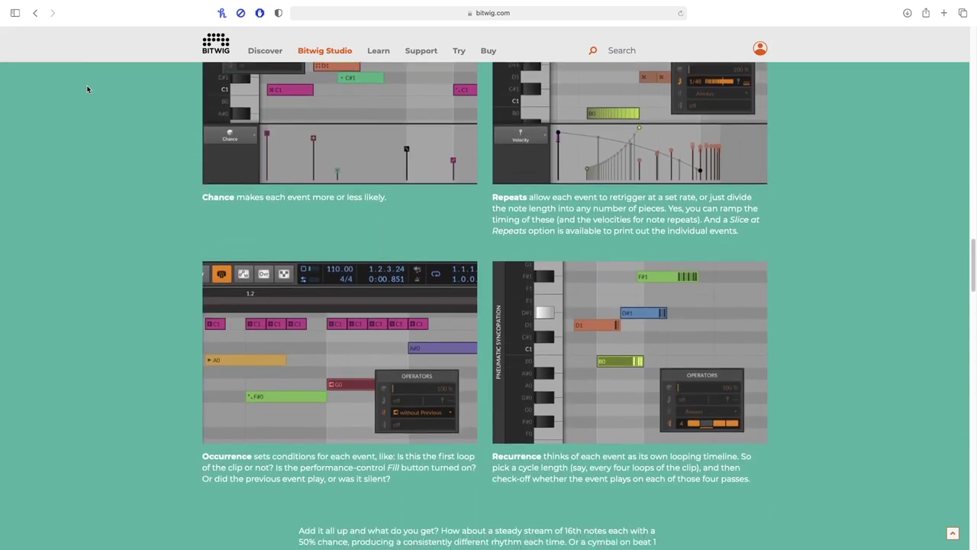
pyautogui.scroll(-10, 87, 89)
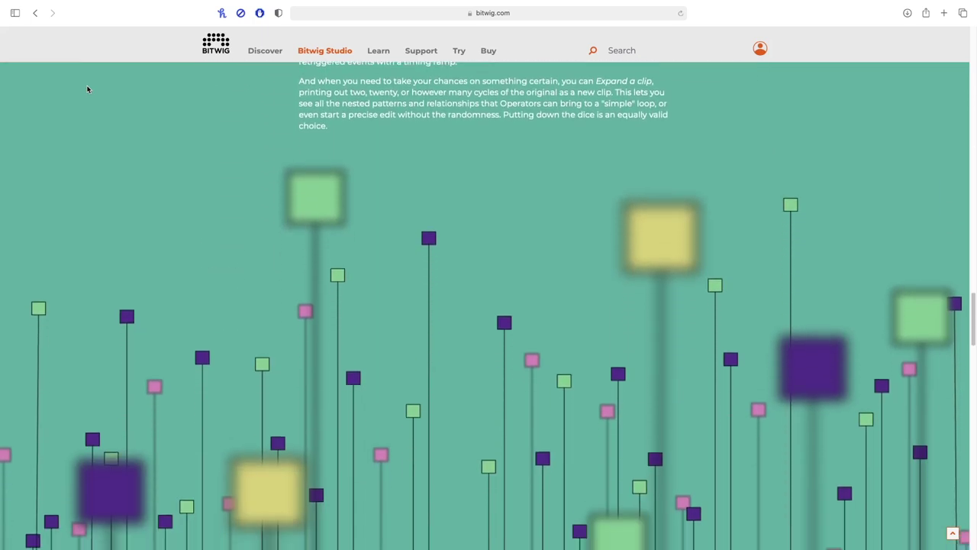
pyautogui.scroll(-5, 87, 84)
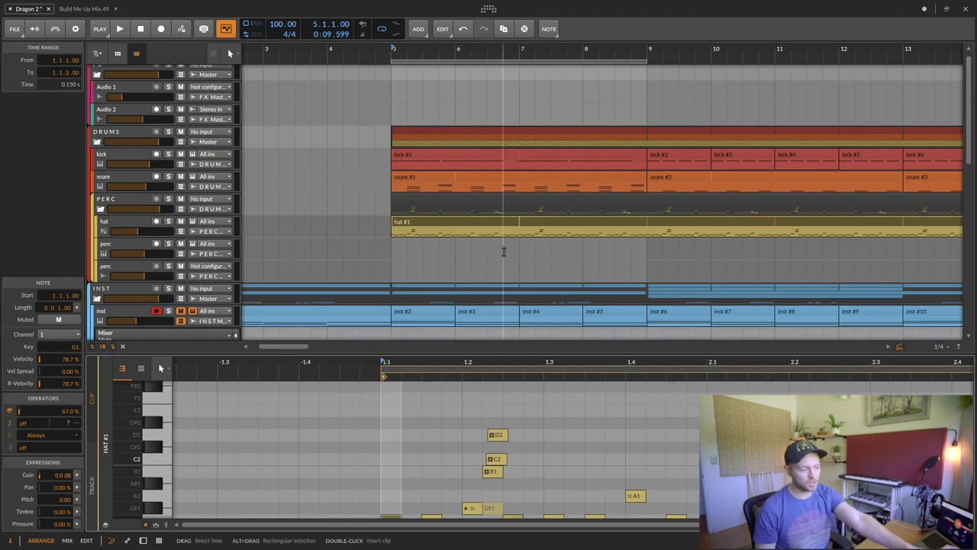
# - Switch to Bitwig Studio, enlarge the hat #1 clip's note editor and bring its opening notes into view
pyautogui.scroll(-10, 524, 238)
pyautogui.scroll(3, 330, 223)
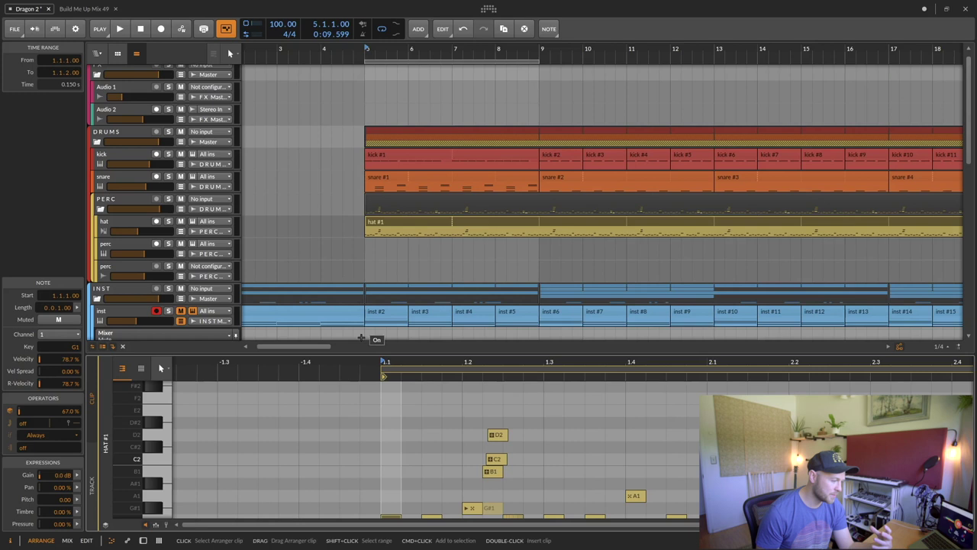
pyautogui.moveTo(349, 355); pyautogui.dragTo(360, 317)
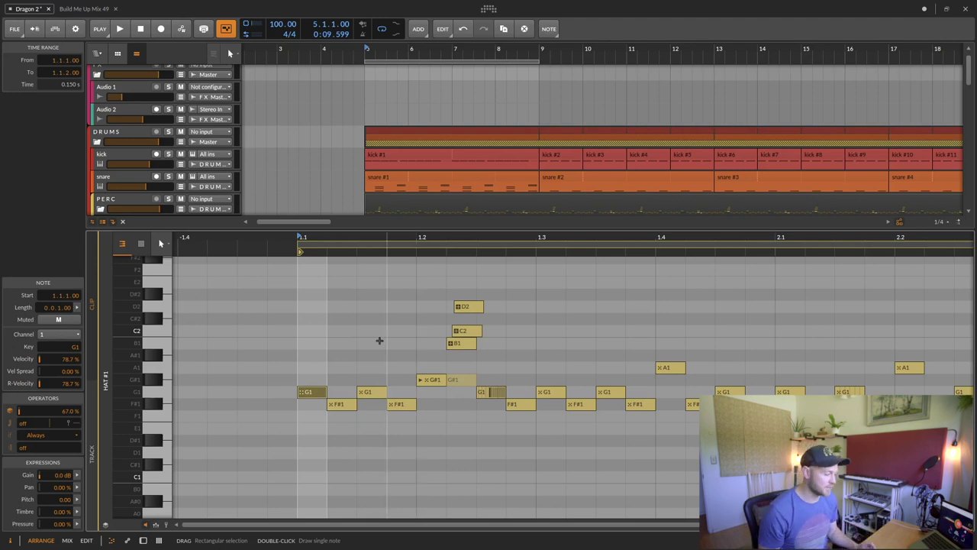
pyautogui.moveTo(342, 444); pyautogui.dragTo(360, 444)
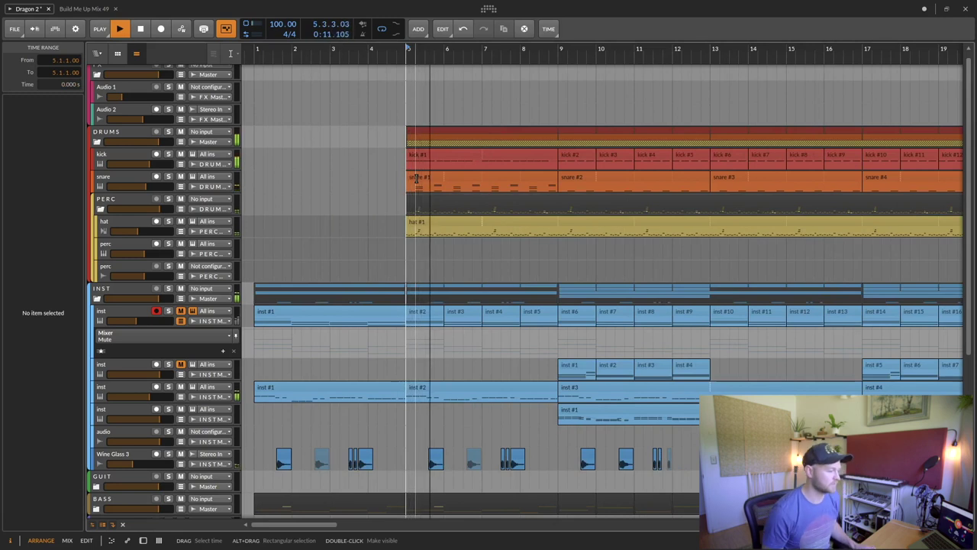
# - Select the opening G1 and F#1 notes of the hat #1 clip one at a time to examine their Chance operators
pyautogui.scroll(3, 397, 271)
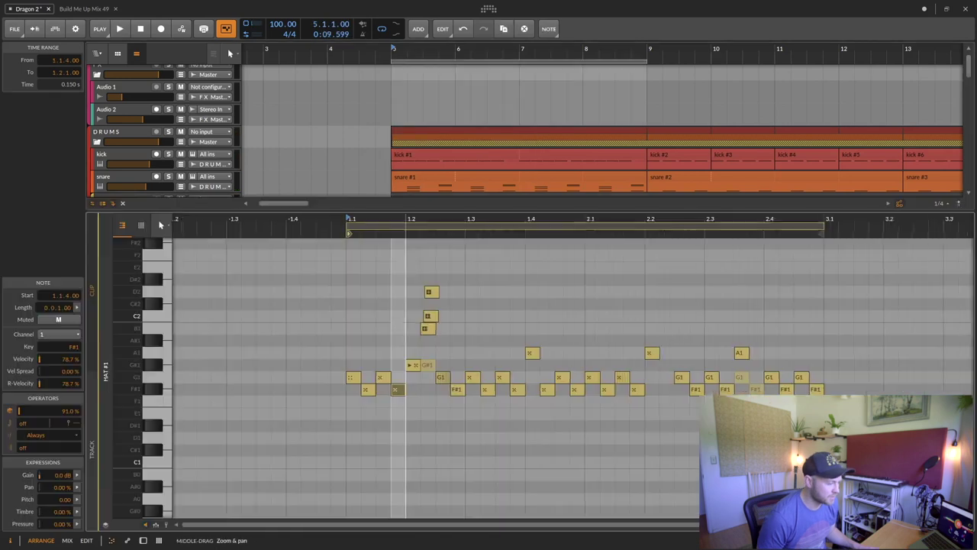
pyautogui.scroll(5, 408, 305)
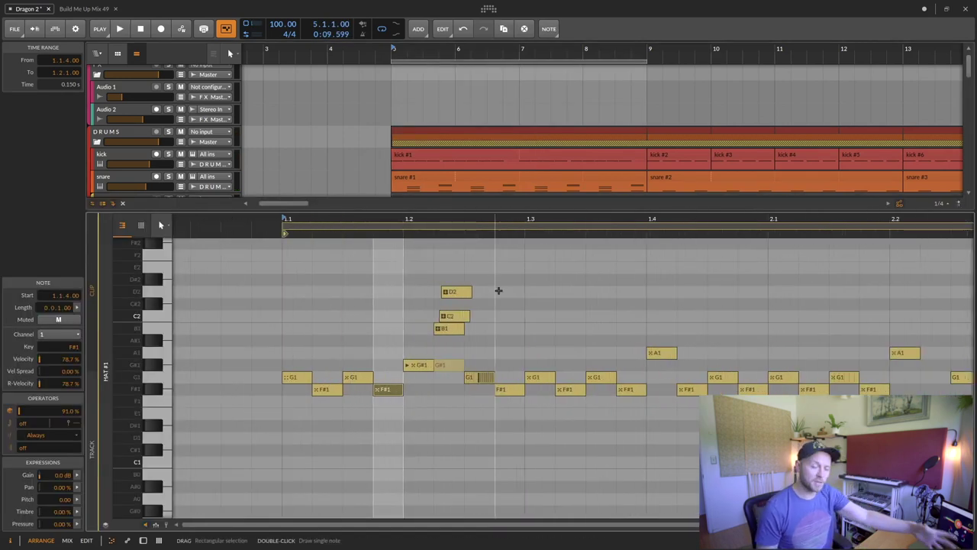
pyautogui.scroll(2, 348, 383)
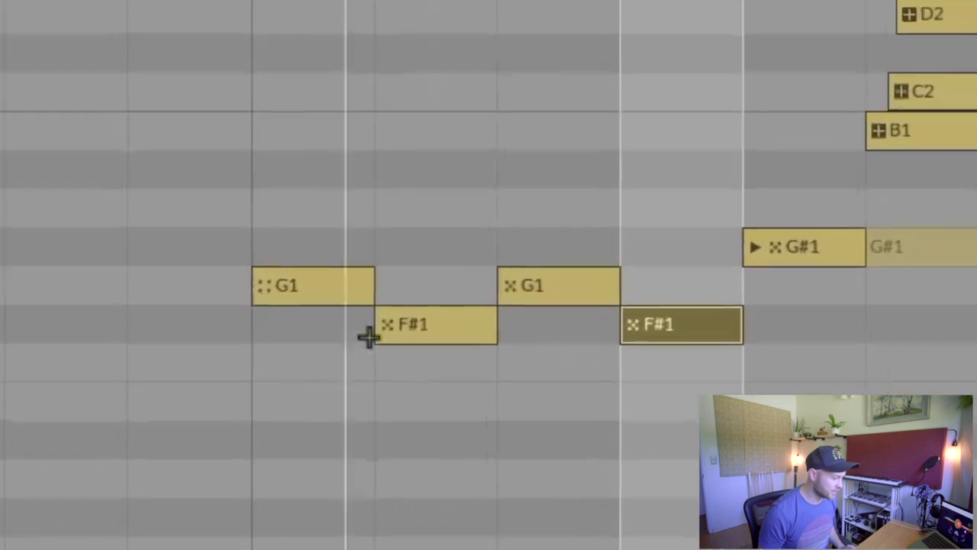
pyautogui.scroll(6, 403, 374)
pyautogui.scroll(-4, 482, 320)
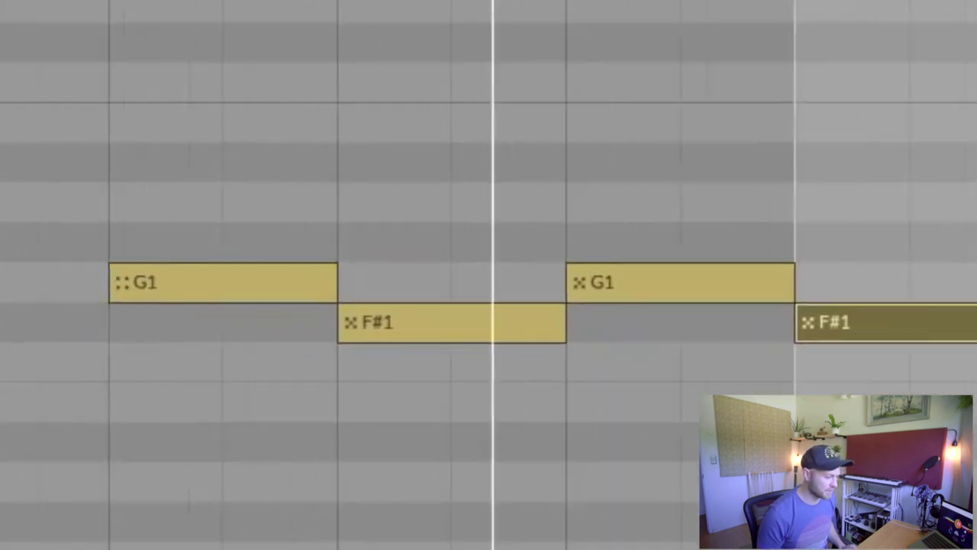
pyautogui.click(162, 274)
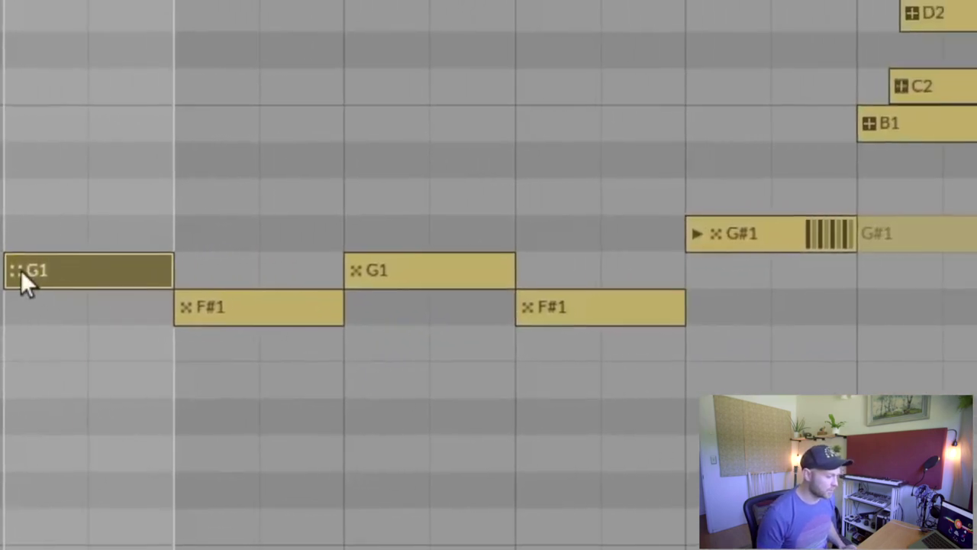
pyautogui.click(326, 309)
pyautogui.click(281, 273)
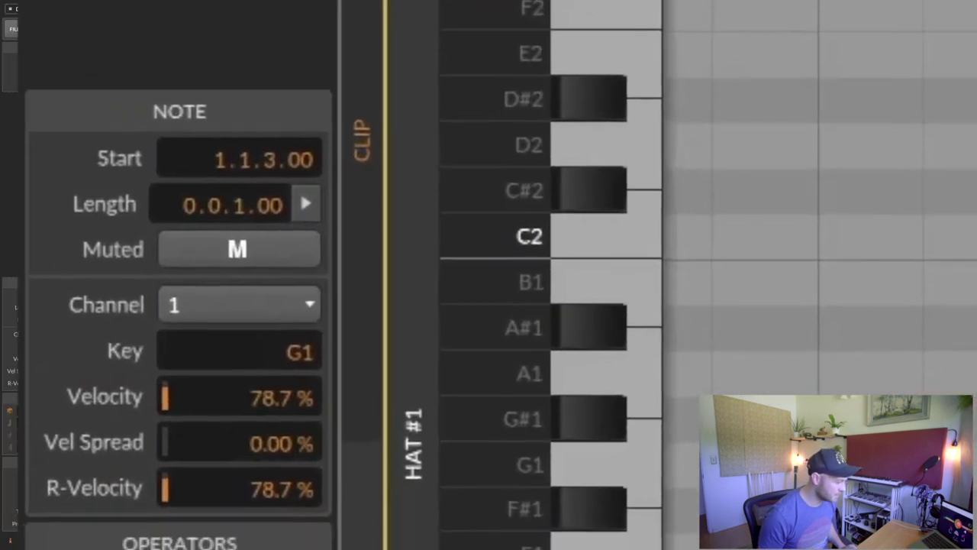
pyautogui.click(965, 456)
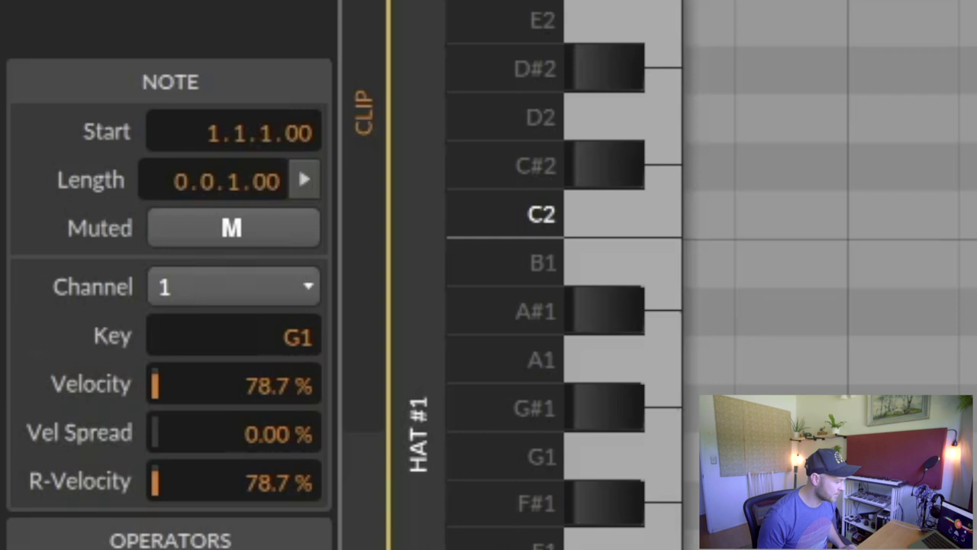
pyautogui.click(396, 390)
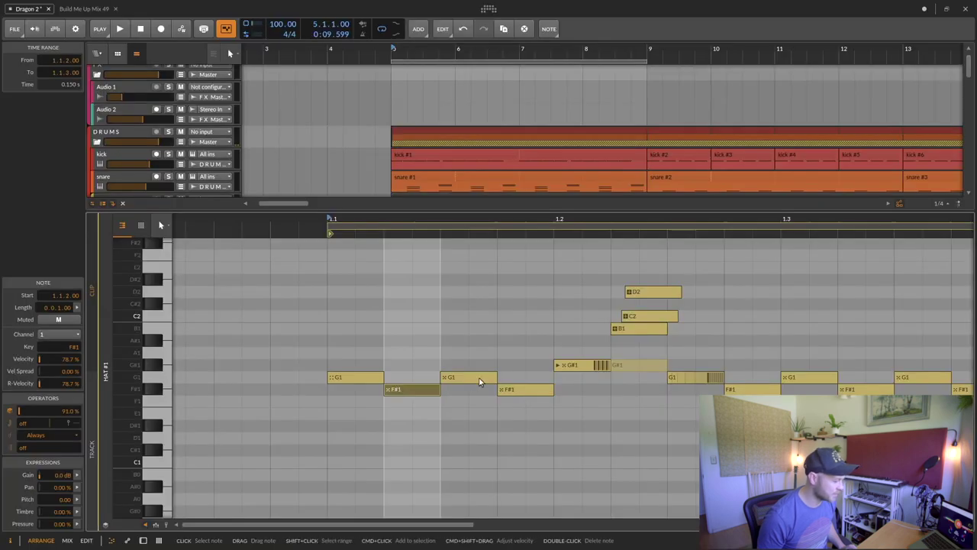
pyautogui.click(480, 380)
pyautogui.click(527, 385)
# - Select the first four hat notes together to view their shared operator settings, and clear that selection
pyautogui.moveTo(528, 364); pyautogui.dragTo(357, 406)
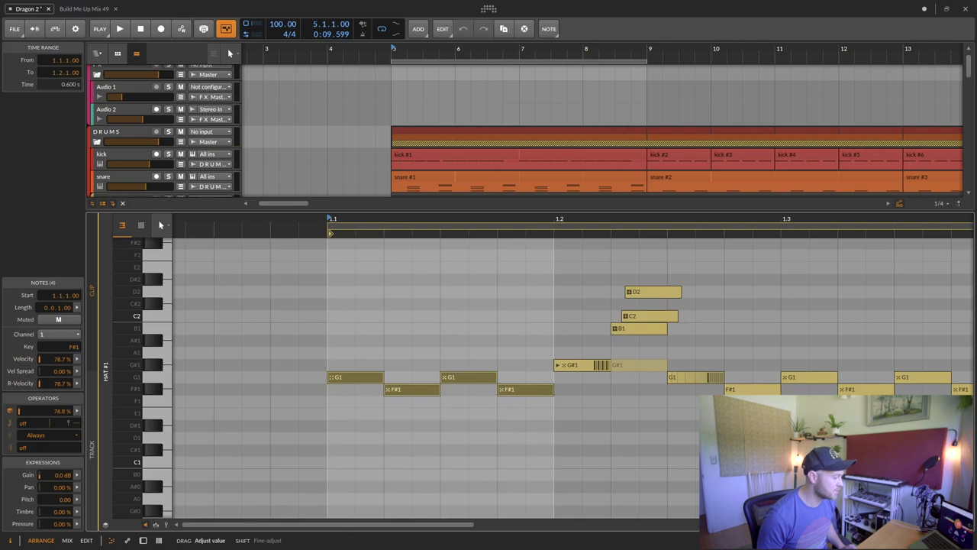
pyautogui.click(423, 416)
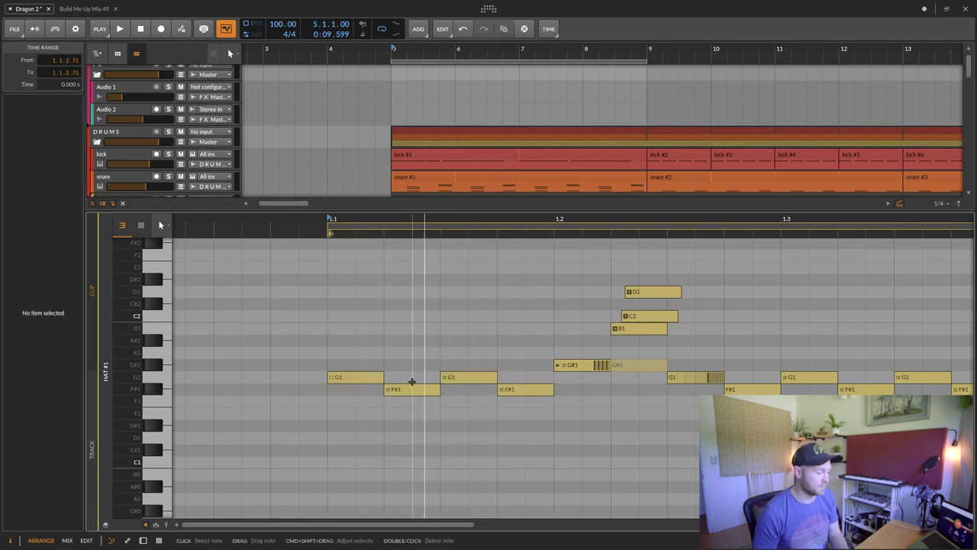
pyautogui.click(346, 379)
pyautogui.click(321, 392)
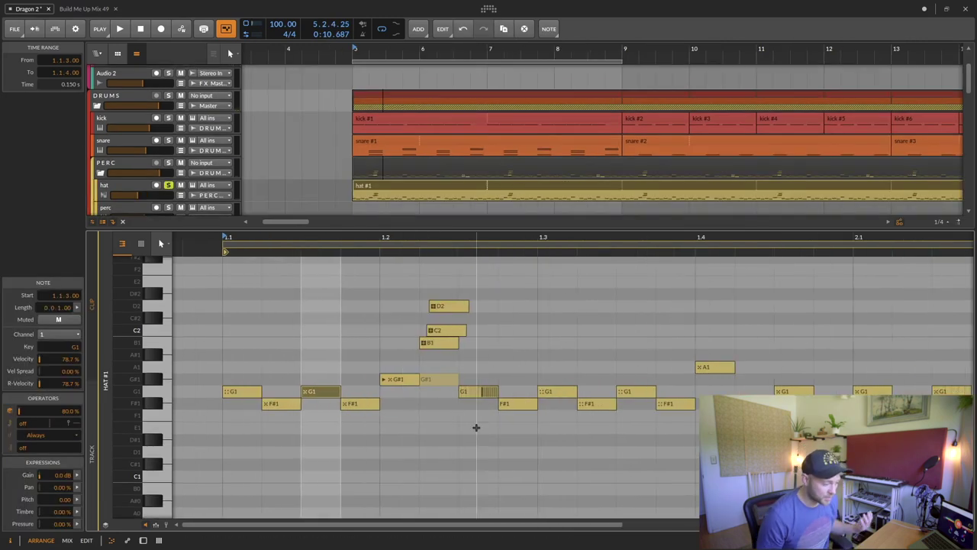
# - Select the G1 hat note at 1.2.3 and examine its Repeats operator and how the note is subdivided
pyautogui.scroll(5, 480, 423)
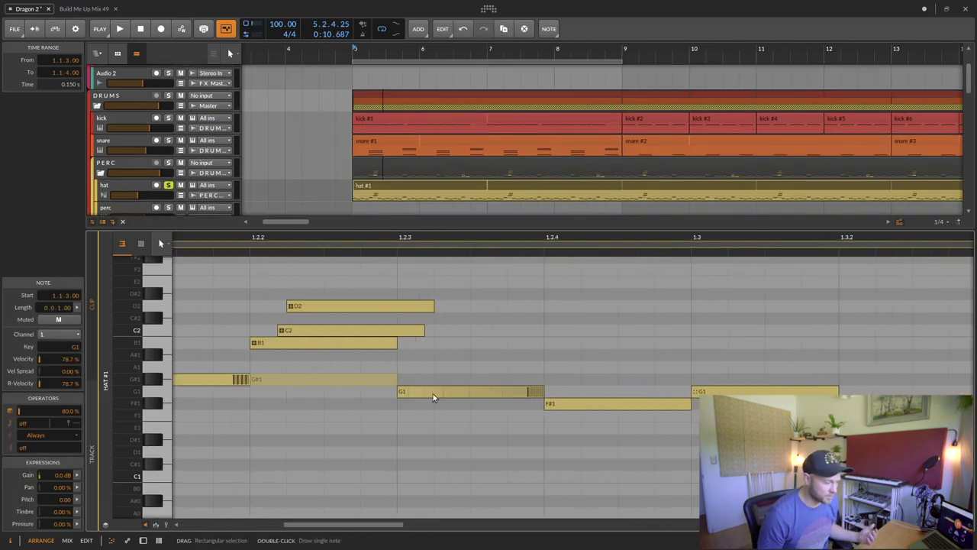
pyautogui.click(433, 394)
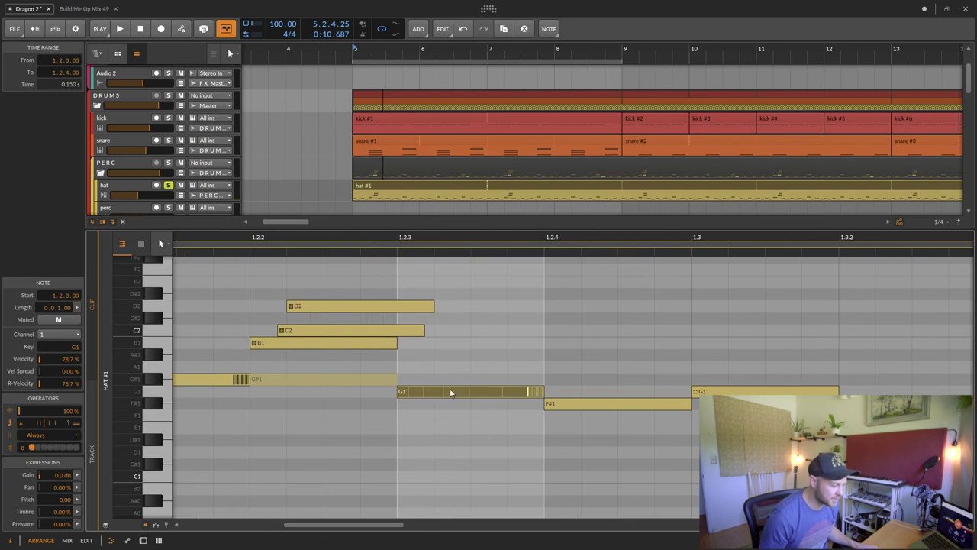
pyautogui.scroll(3, 435, 401)
pyautogui.click(412, 438)
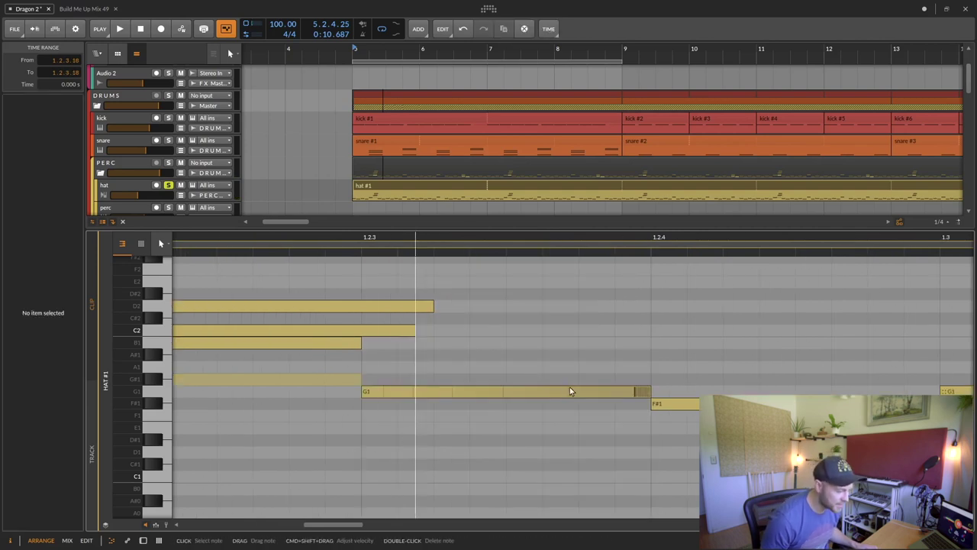
pyautogui.scroll(-3, 512, 397)
pyautogui.click(512, 392)
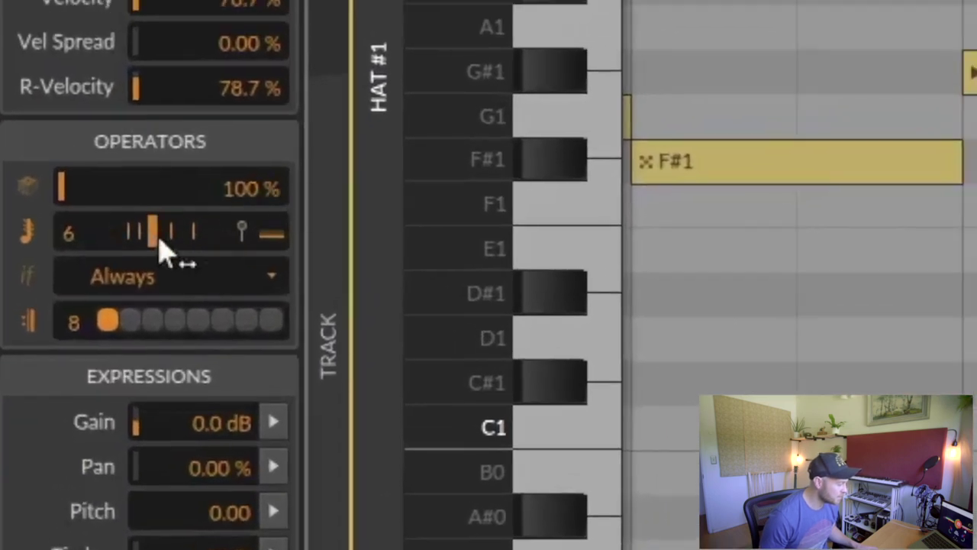
pyautogui.moveTo(249, 234); pyautogui.dragTo(76, 213)
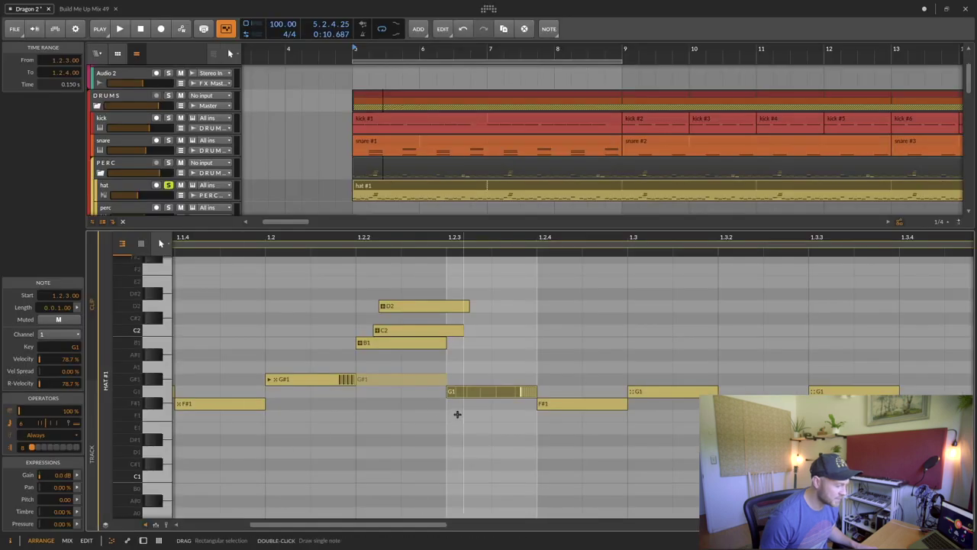
pyautogui.click(457, 414)
pyautogui.click(465, 392)
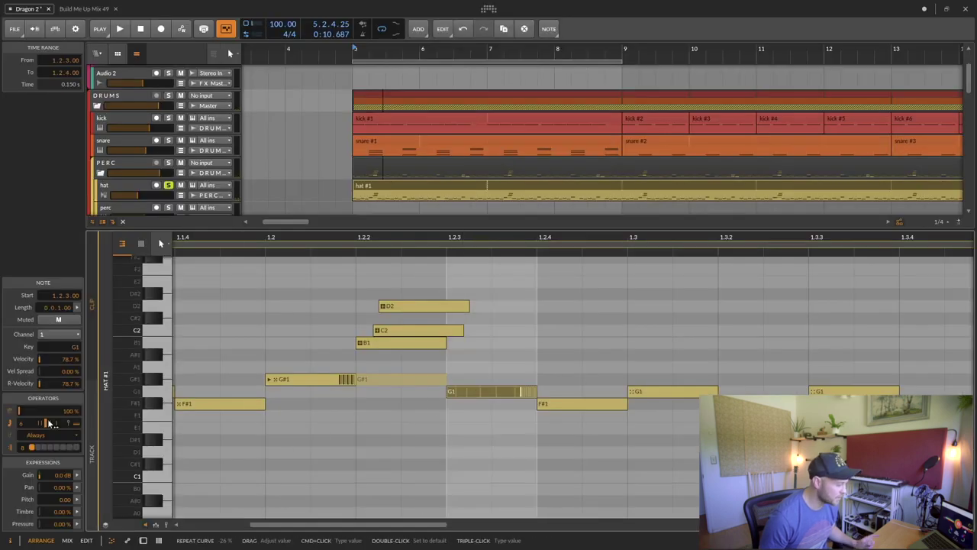
# - Adjust the repeat curve of the G1 note at 1.2.3, set its repeats to 3 and play it
pyautogui.moveTo(48, 424); pyautogui.dragTo(48, 422)
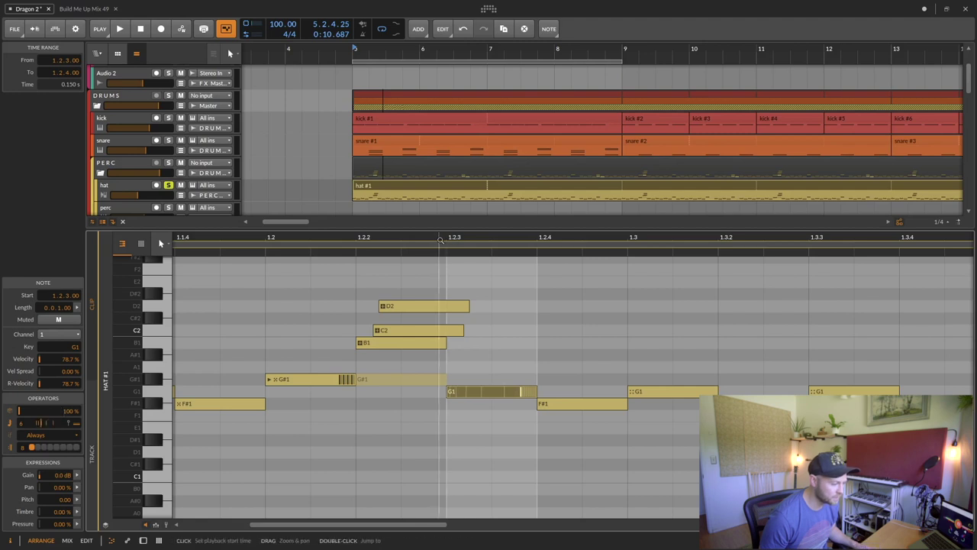
pyautogui.press('space')
pyautogui.press('space')
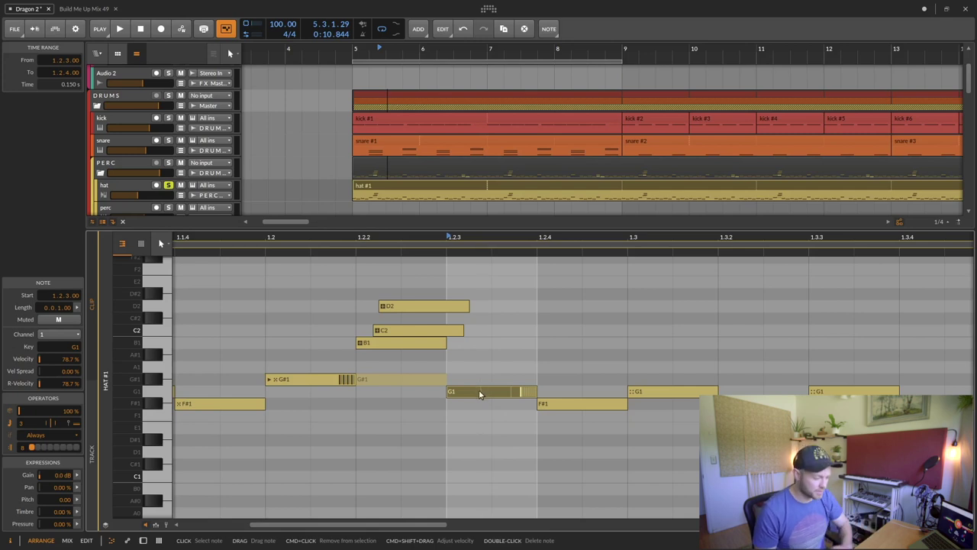
# - Select the repeated G1 note at 1.2.3 again and show the velocity lane below the notes
pyautogui.click(500, 412)
pyautogui.click(491, 394)
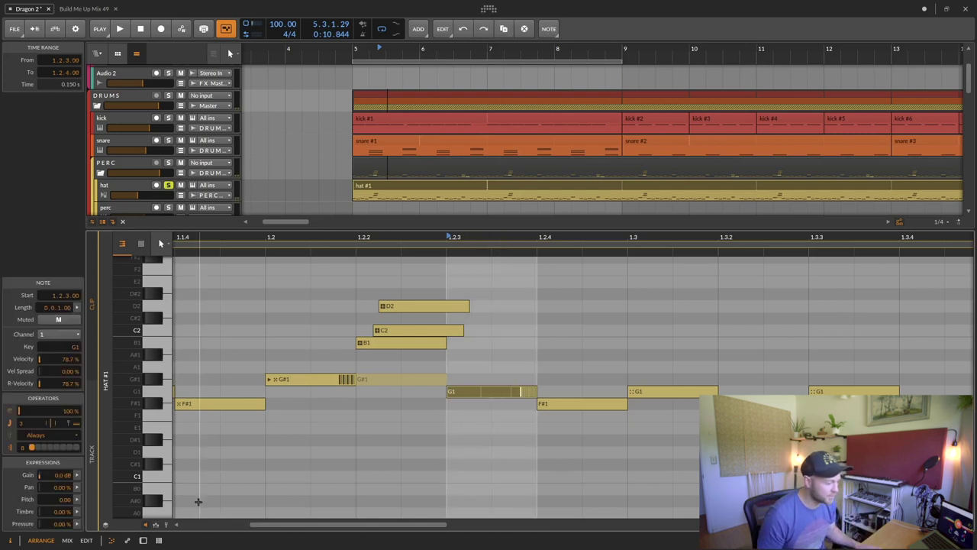
pyautogui.click(157, 525)
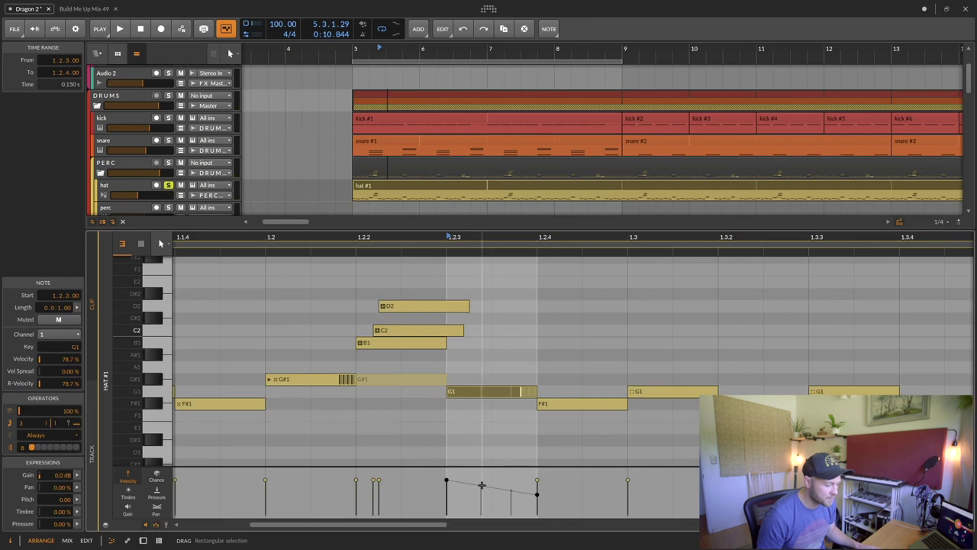
# - Lower the end velocity of the G1 note's repeats at 1.2.3, set its repeats to 6 and play the result
pyautogui.click(482, 488)
pyautogui.moveTo(538, 496); pyautogui.dragTo(539, 510)
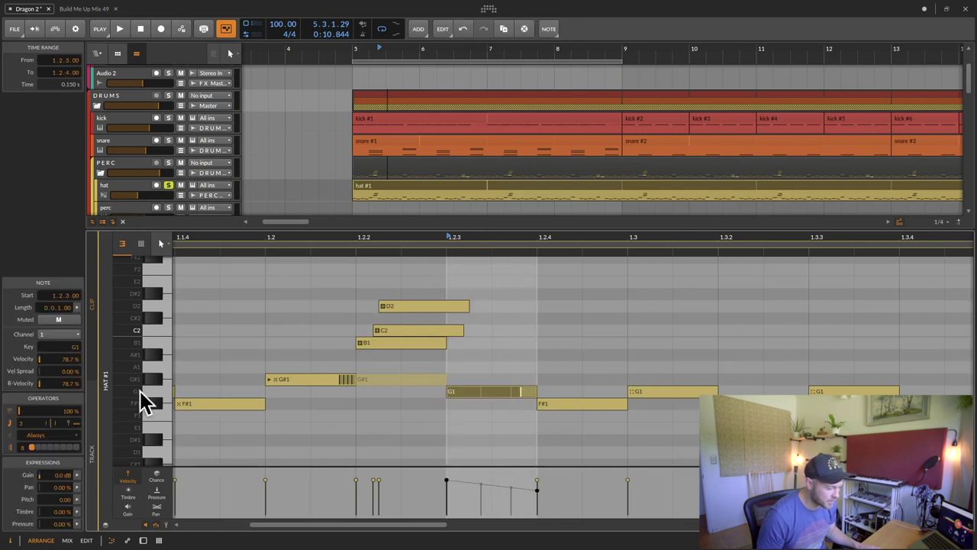
pyautogui.moveTo(21, 424); pyautogui.dragTo(21, 412)
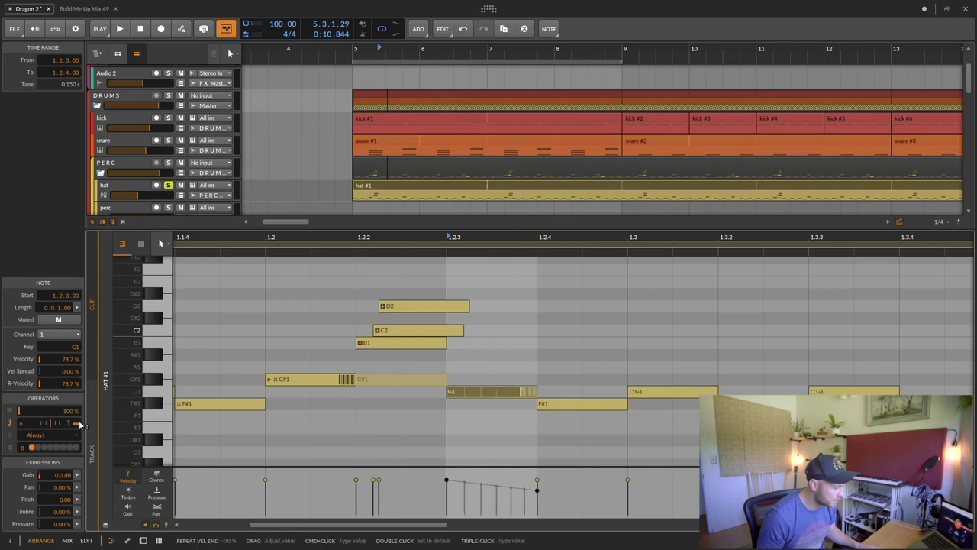
pyautogui.moveTo(79, 425); pyautogui.dragTo(79, 431)
pyautogui.press('space')
pyautogui.press('space')
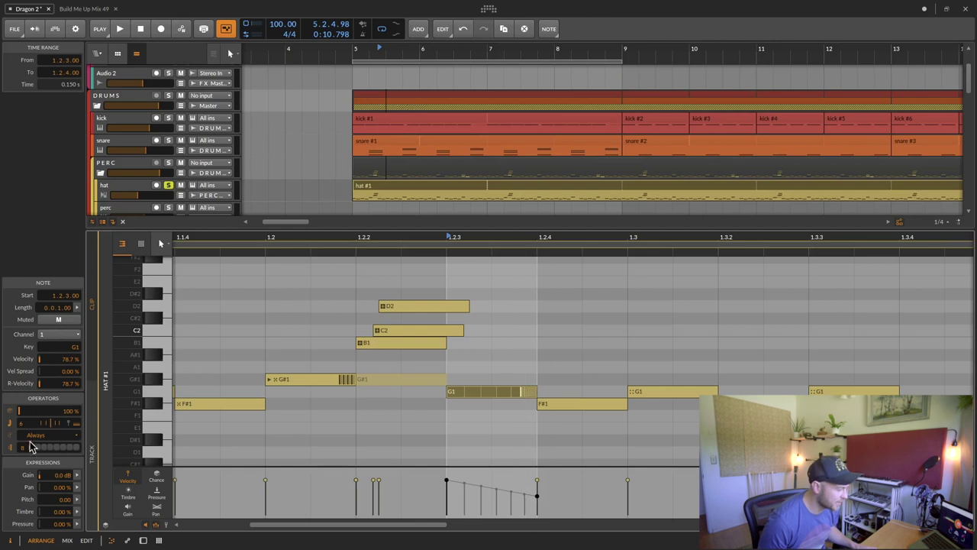
# - Set the G1 note's condition to on First, enable the fourth step of its eight-cycle recurrence, and play the hat clip
pyautogui.click(74, 436)
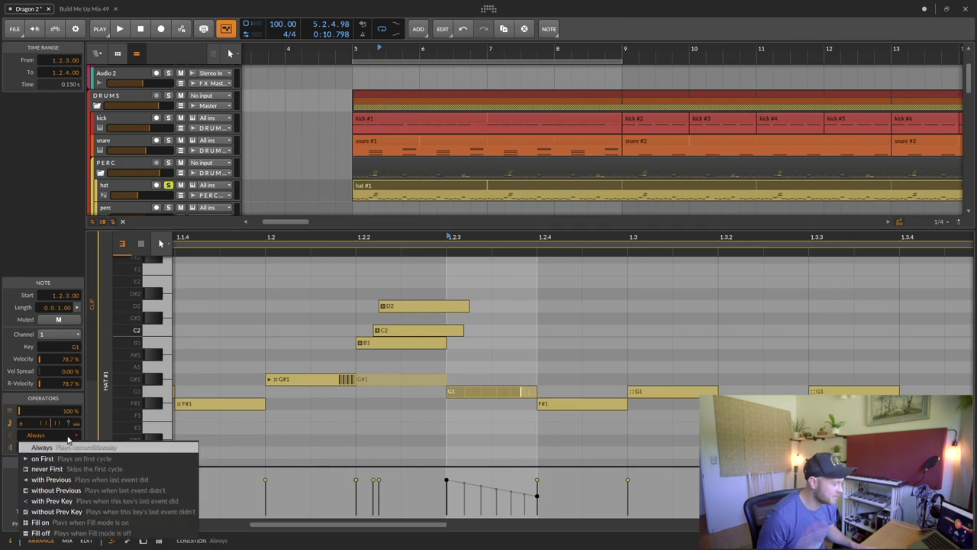
pyautogui.click(35, 456)
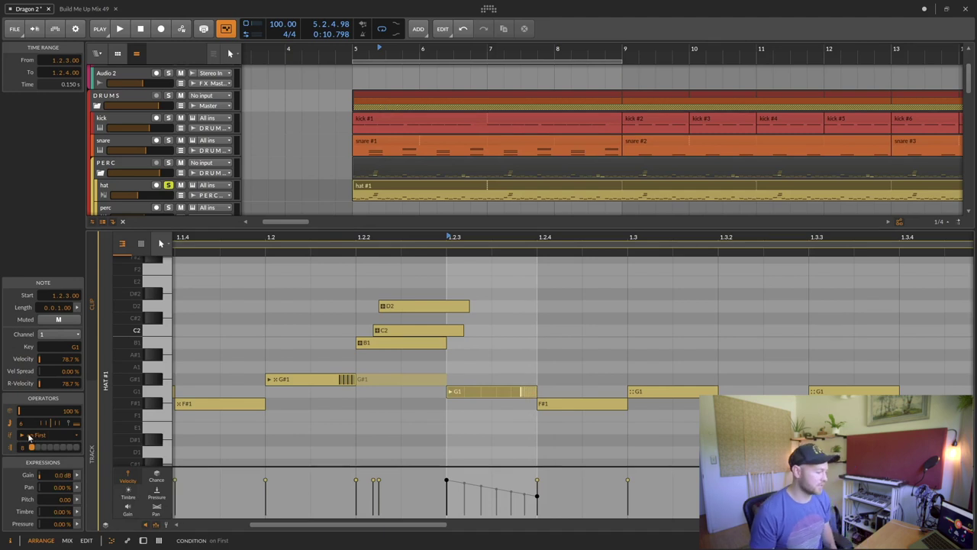
pyautogui.scroll(-5, 447, 364)
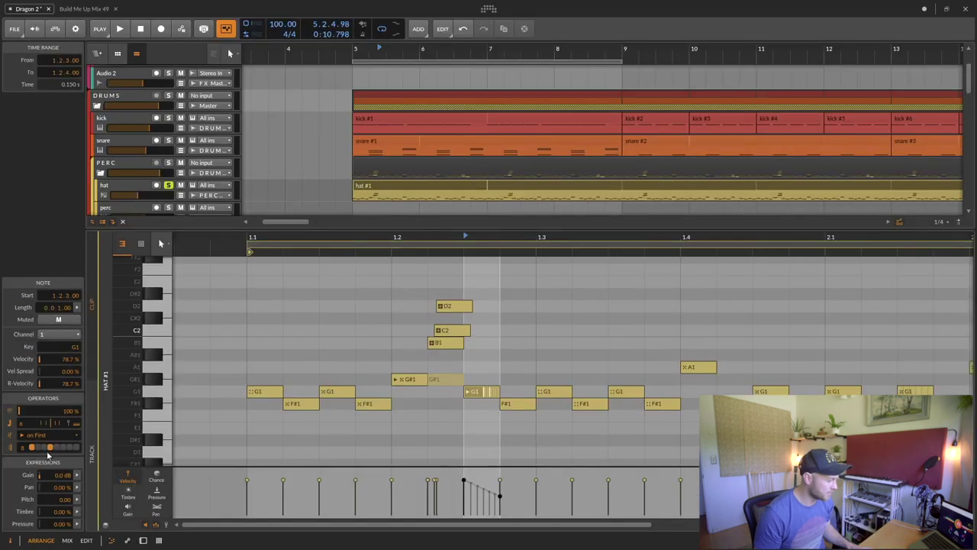
pyautogui.press('space')
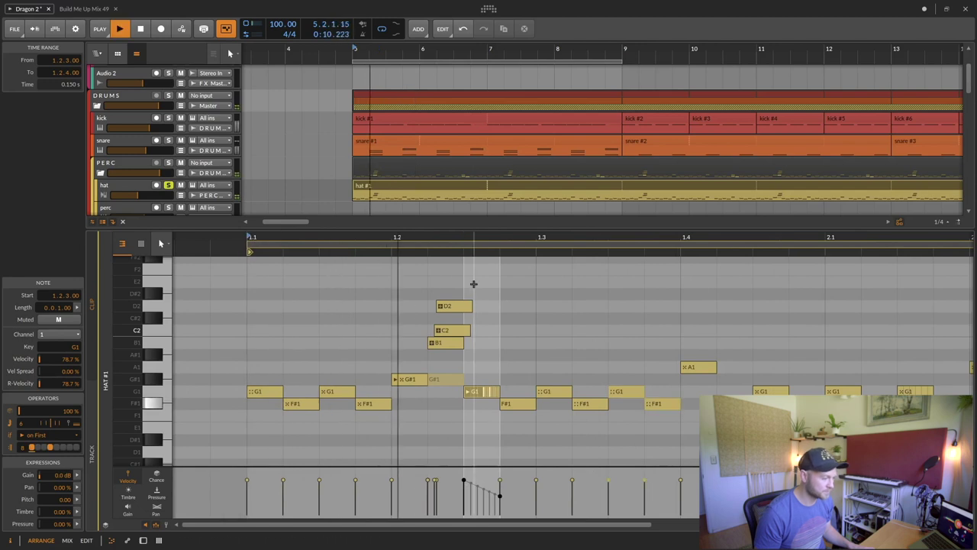
pyautogui.moveTo(665, 336); pyautogui.dragTo(597, 324)
pyautogui.press('-')
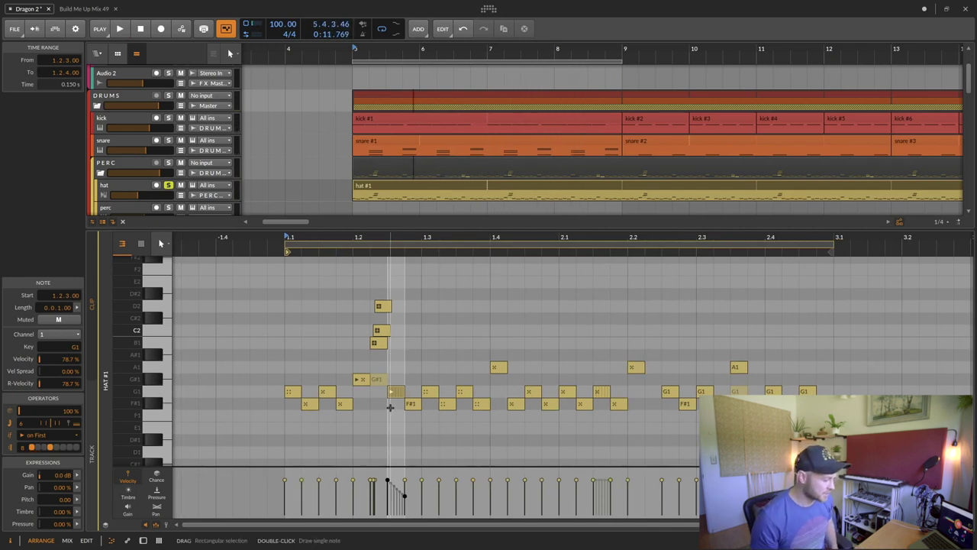
pyautogui.press('+')
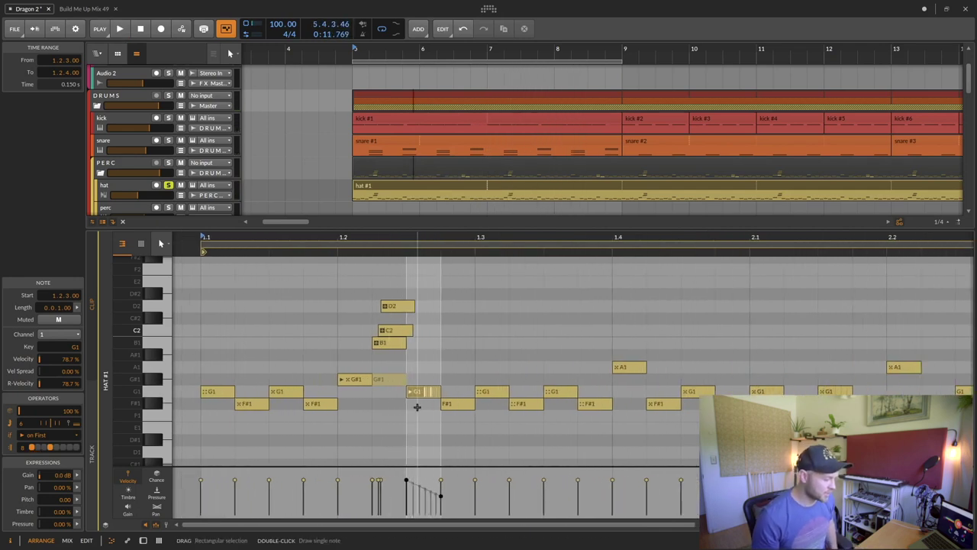
# - Select the B1, C2 and D2 hat notes, and compare playback with Fill mode off and on, leaving Fill on
pyautogui.press('-')
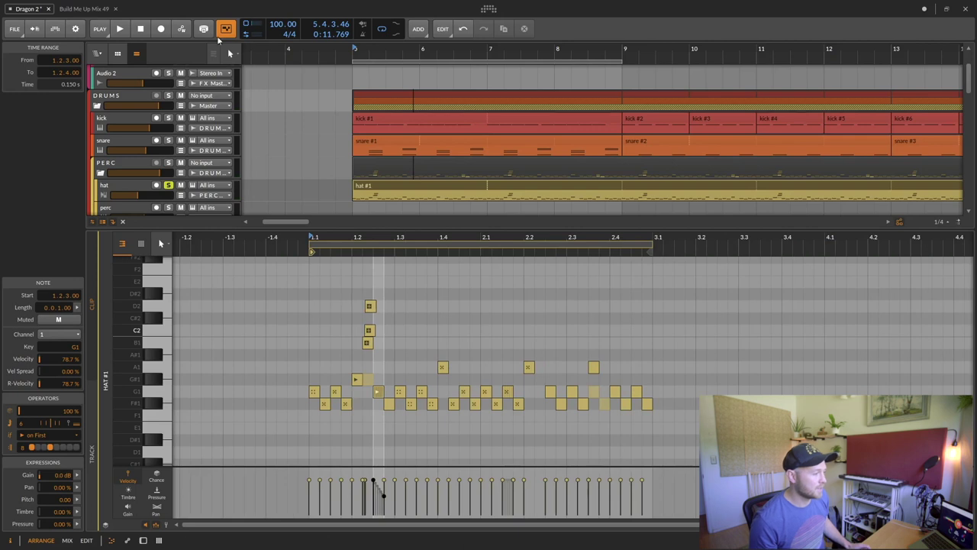
pyautogui.press('+')
pyautogui.press('+')
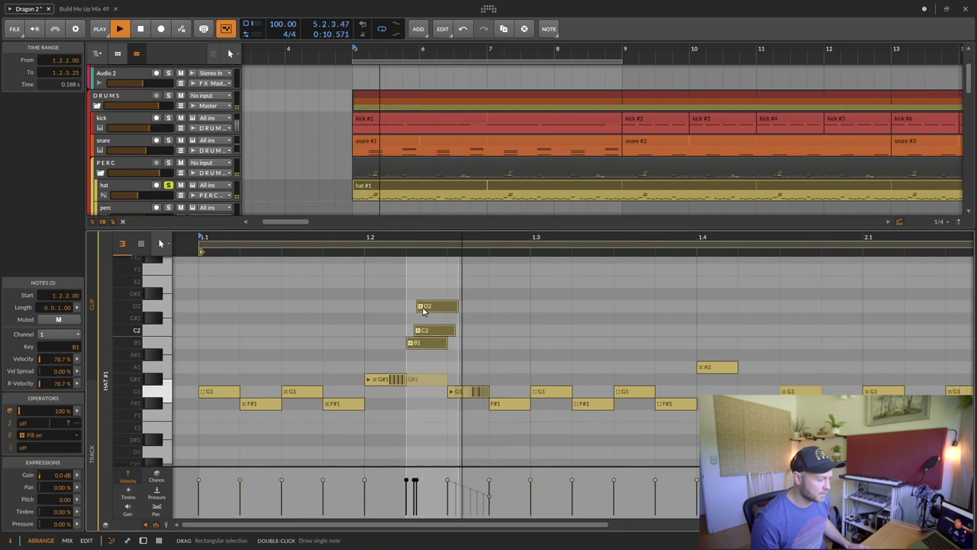
pyautogui.press('space')
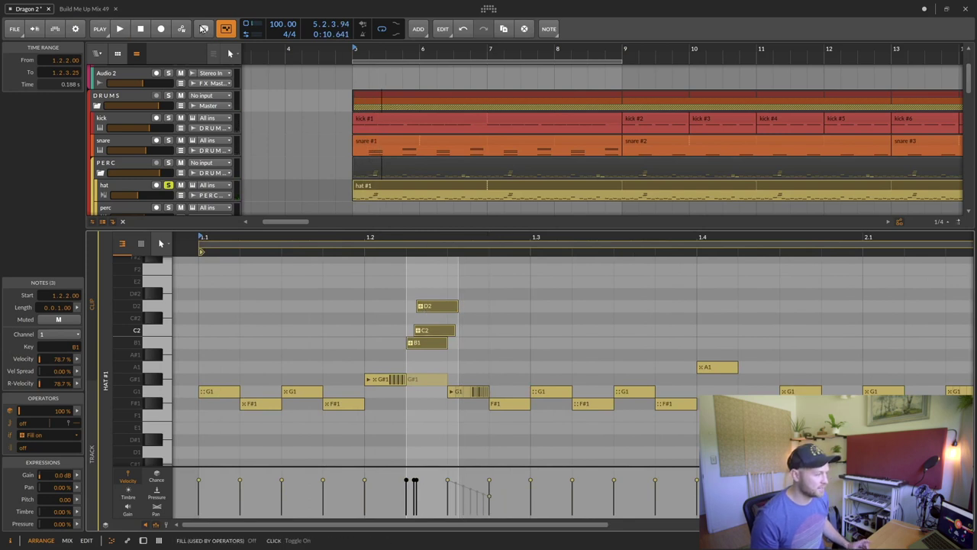
pyautogui.press('space')
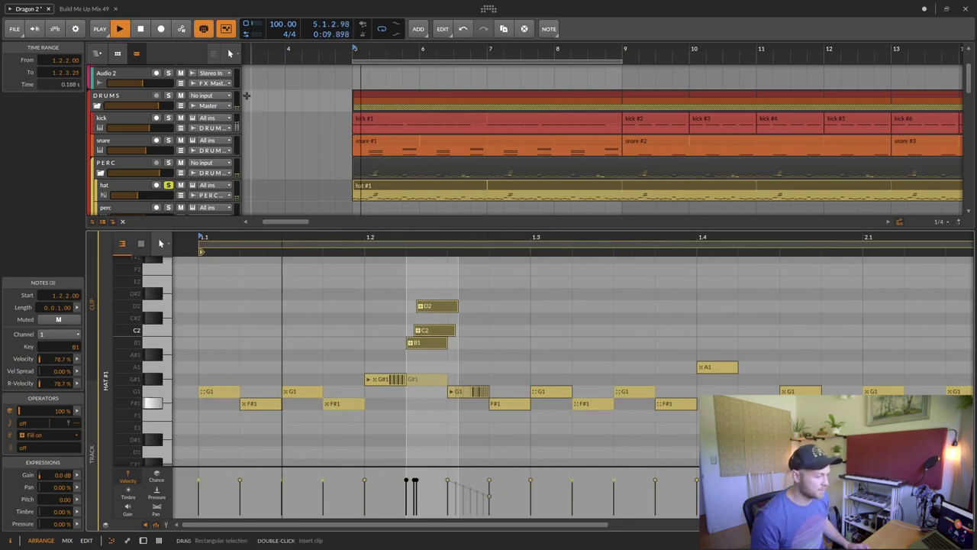
pyautogui.press('space')
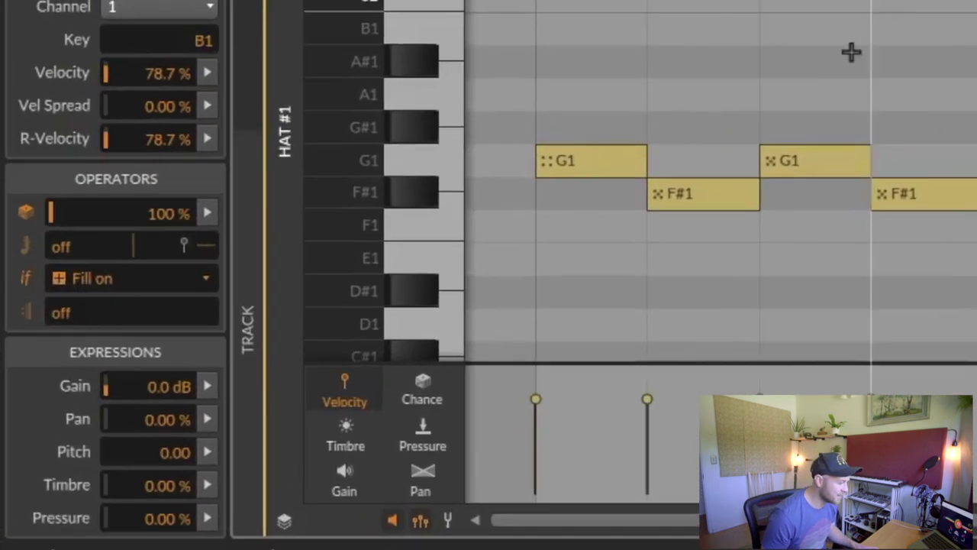
# - Switch the B1, C2 and D2 notes' condition to Fill off, return it to Fill on, and clear the selection
pyautogui.click(343, 335)
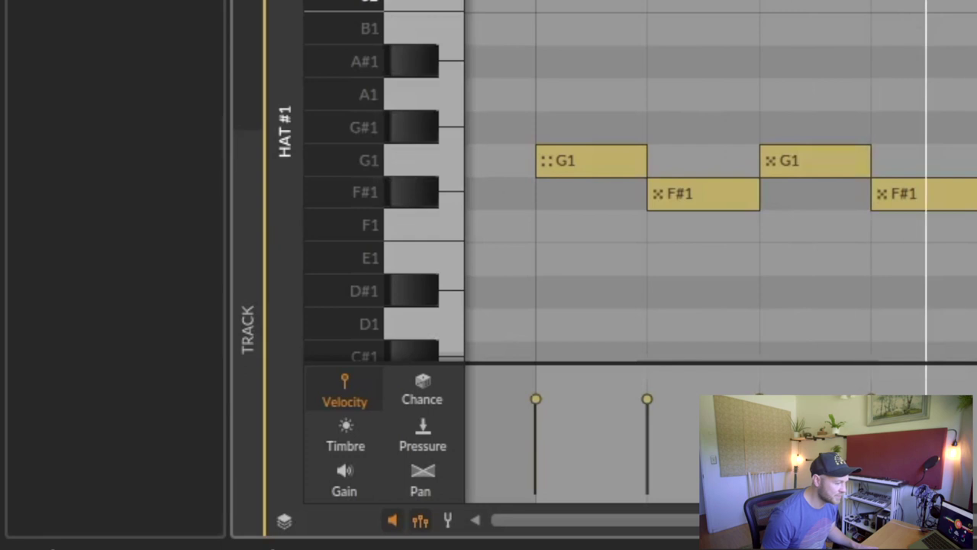
pyautogui.click(139, 279)
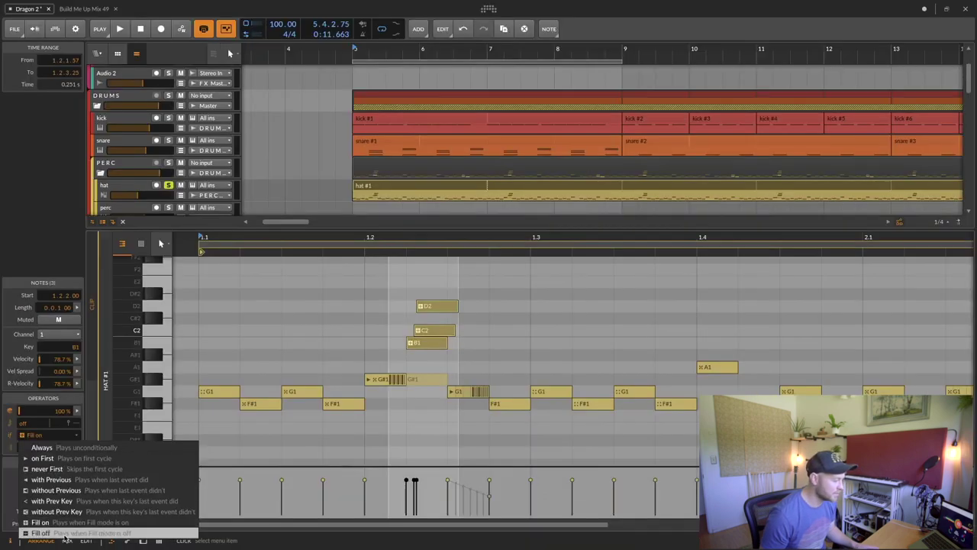
pyautogui.click(66, 534)
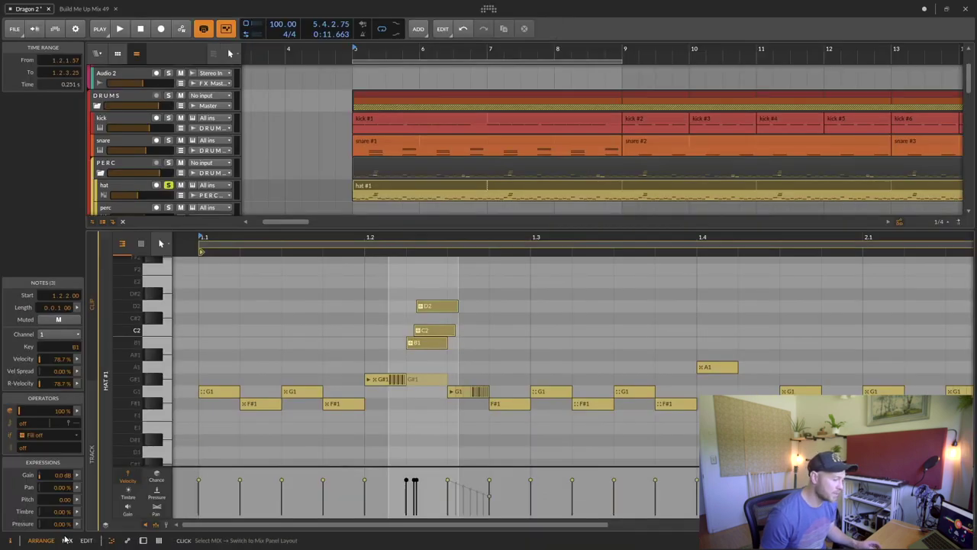
pyautogui.click(46, 434)
pyautogui.click(40, 522)
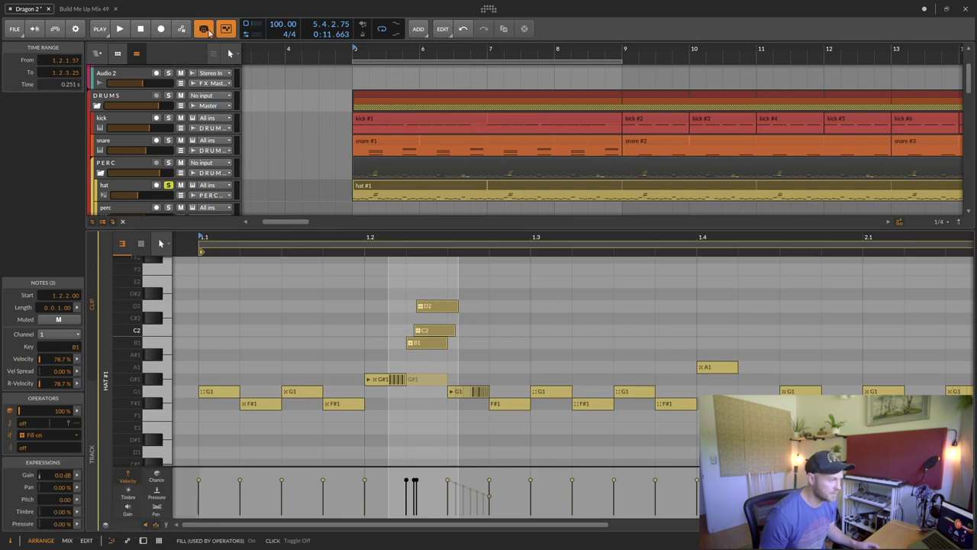
pyautogui.click(300, 308)
# - Enlarge the note editor, lower the velocity of the G1 note at 1.3, and give the notes at 1.3.2 and 1.3.3 a 36.7% velocity spread
pyautogui.scroll(-4, 303, 303)
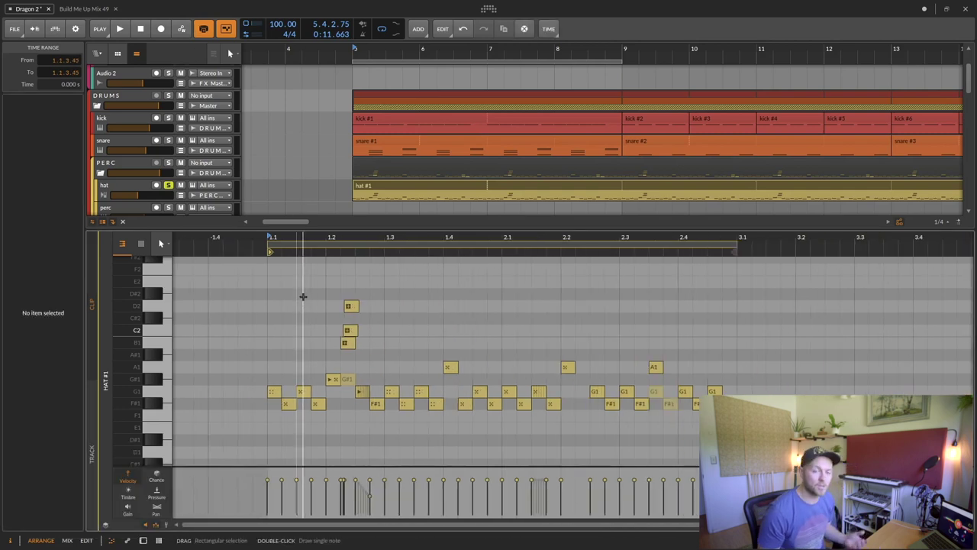
pyautogui.moveTo(286, 227); pyautogui.dragTo(286, 144)
pyautogui.scroll(5, 385, 487)
pyautogui.moveTo(392, 492); pyautogui.dragTo(640, 479)
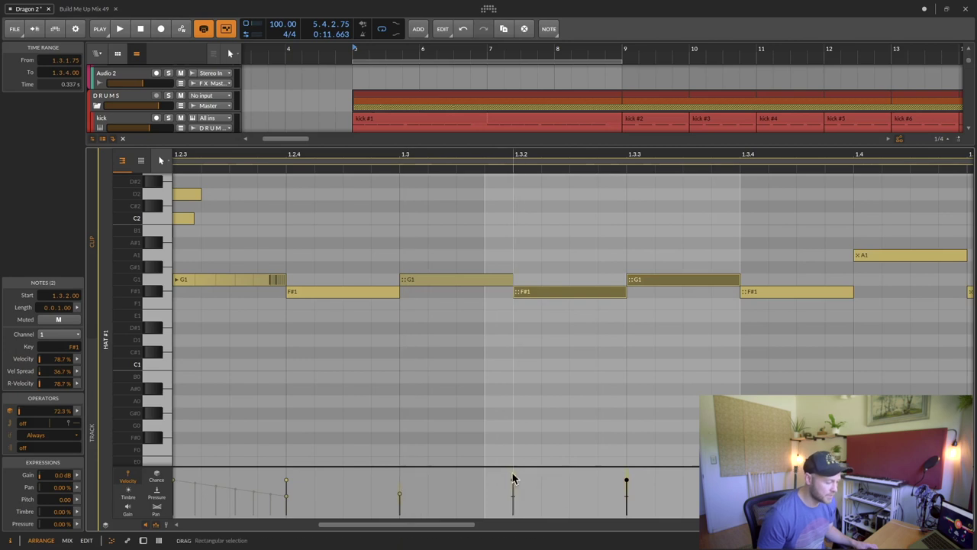
pyautogui.moveTo(622, 505); pyautogui.dragTo(494, 487)
# - Set a 74.4% velocity spread on all hat notes from 1.3.4 to the clip's end, and play from 1.4
pyautogui.scroll(-5, 540, 481)
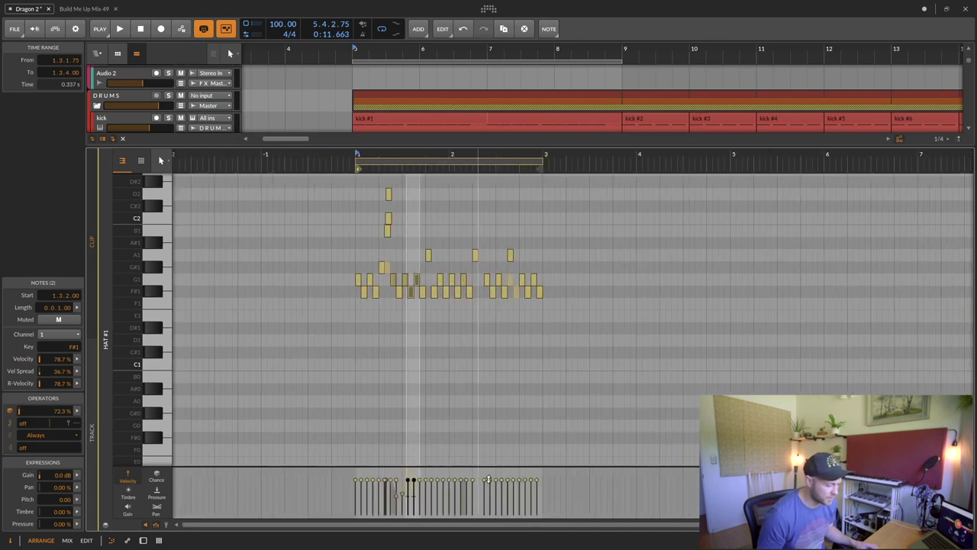
pyautogui.moveTo(561, 495); pyautogui.dragTo(407, 476)
pyautogui.scroll(4, 416, 476)
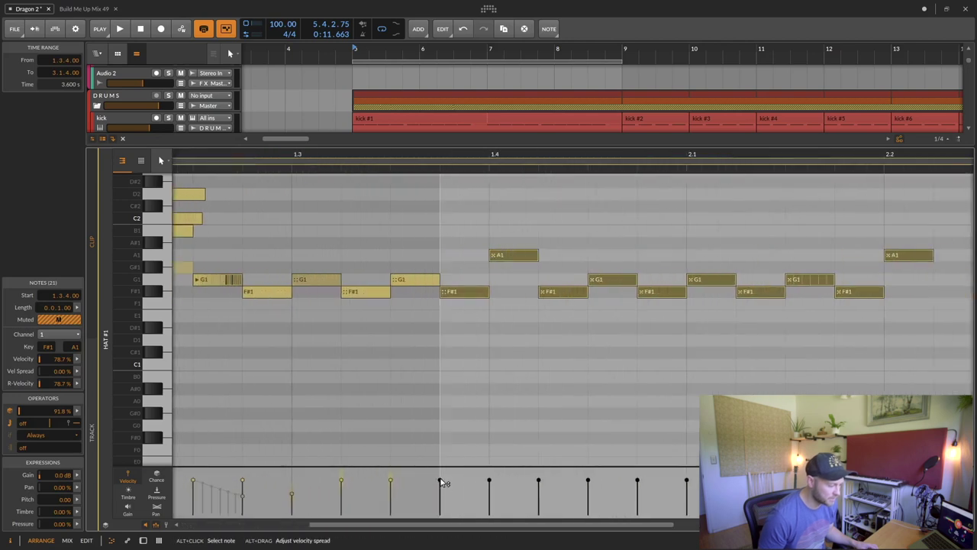
pyautogui.moveTo(444, 449); pyautogui.dragTo(445, 451)
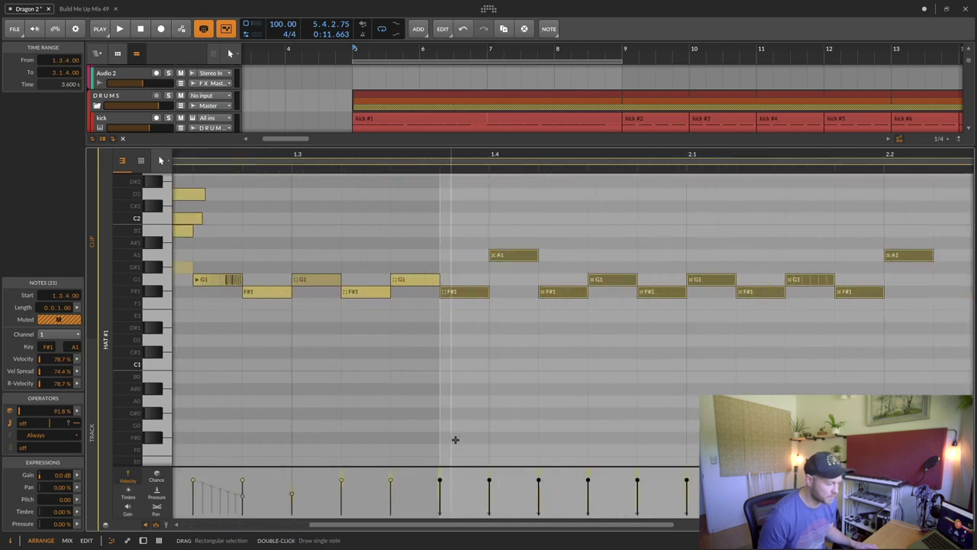
pyautogui.scroll(-3, 460, 431)
pyautogui.press('space')
pyautogui.doubleClick(475, 155)
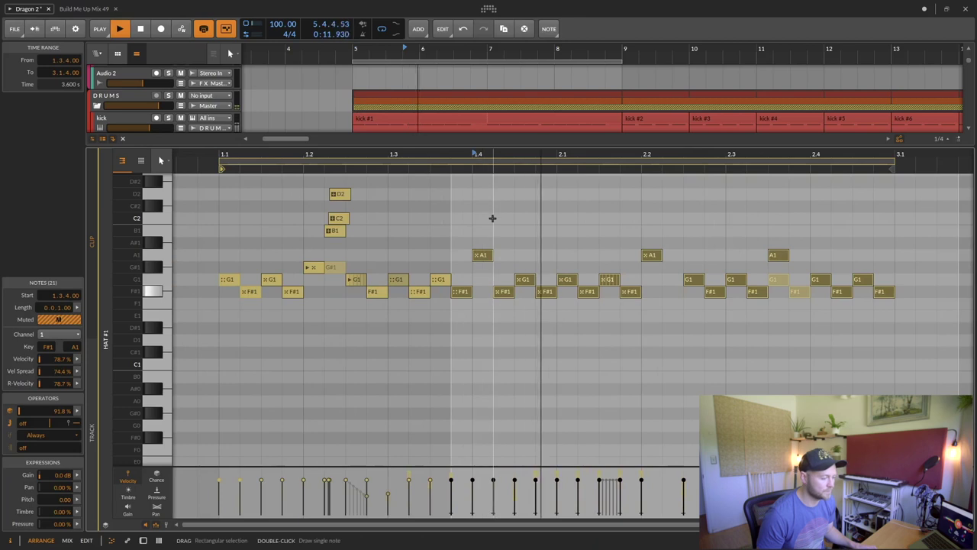